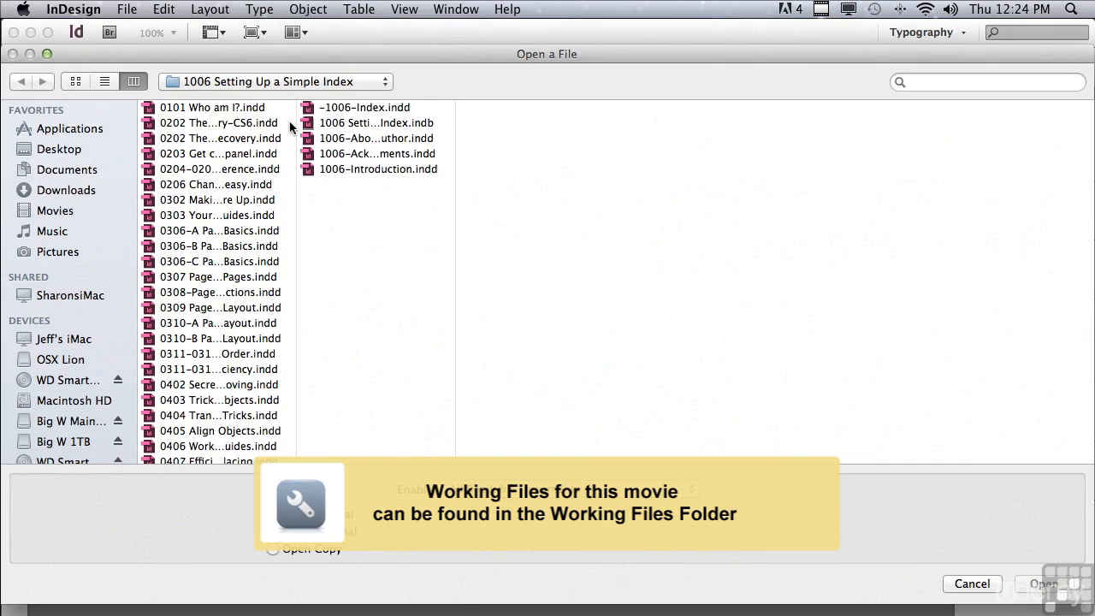
# Open the book file 1006 Setting Up a Simple Index.indb and move its panel to the workspace's upper-left corner.
pyautogui.moveTo(294, 124); pyautogui.dragTo(272, 440)
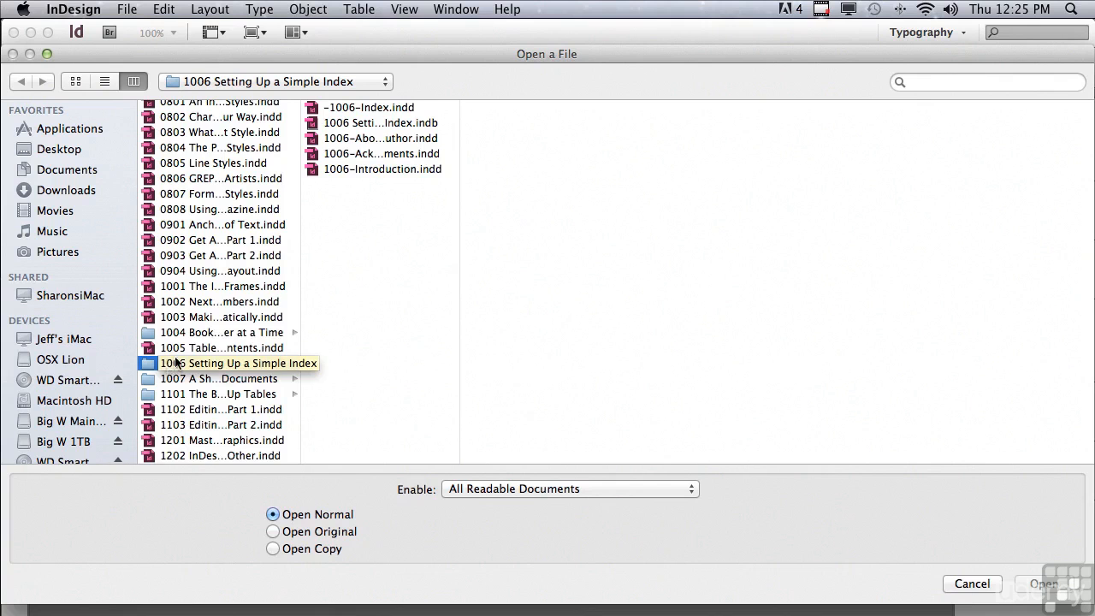
pyautogui.click(349, 125)
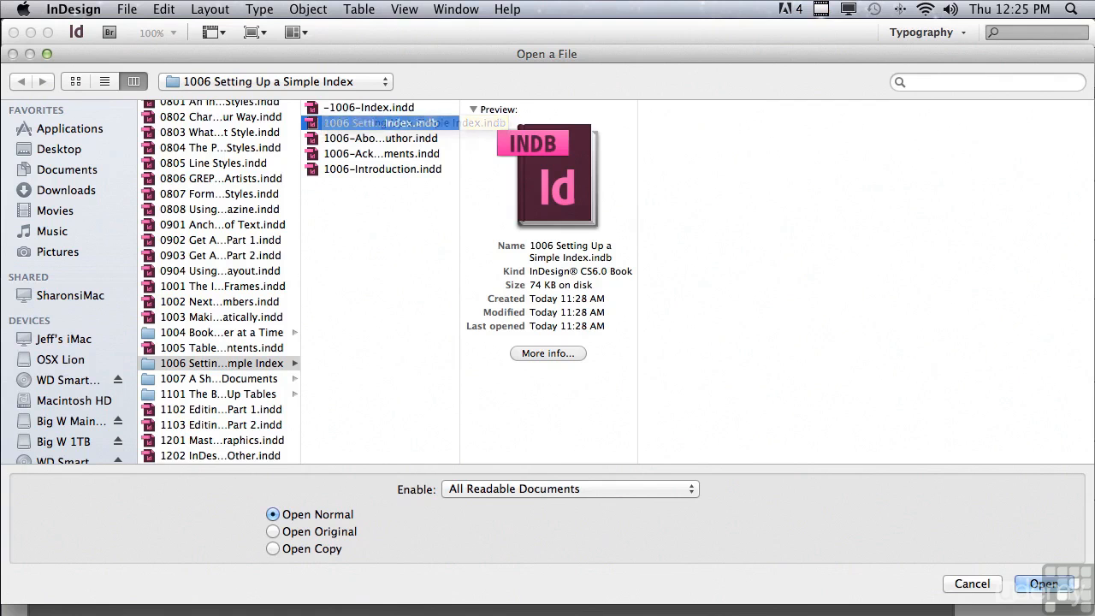
pyautogui.click(1040, 584)
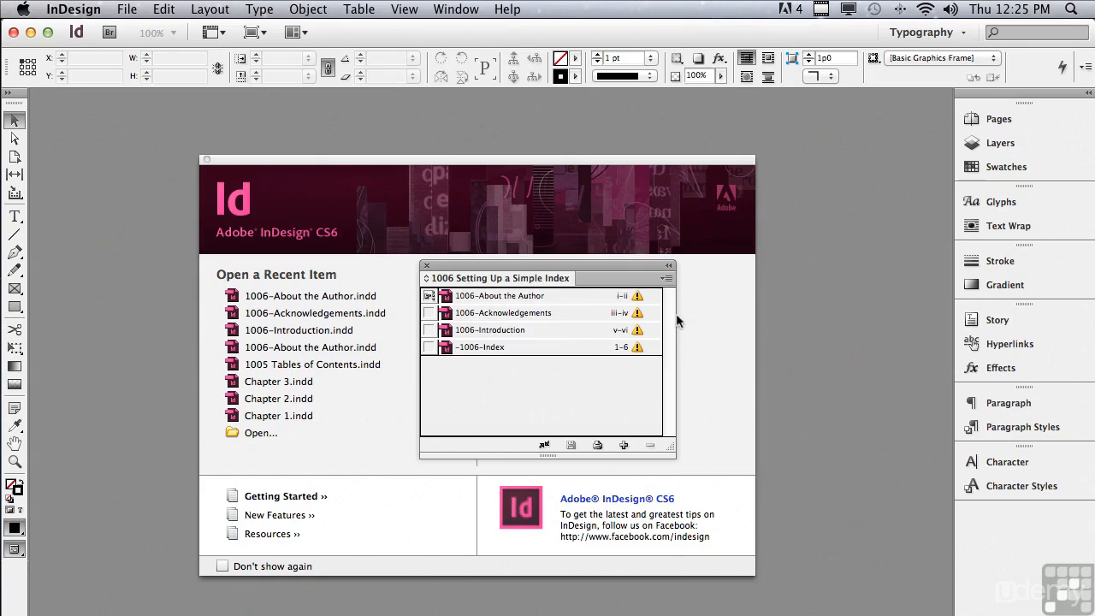
pyautogui.moveTo(513, 270); pyautogui.dragTo(121, 92)
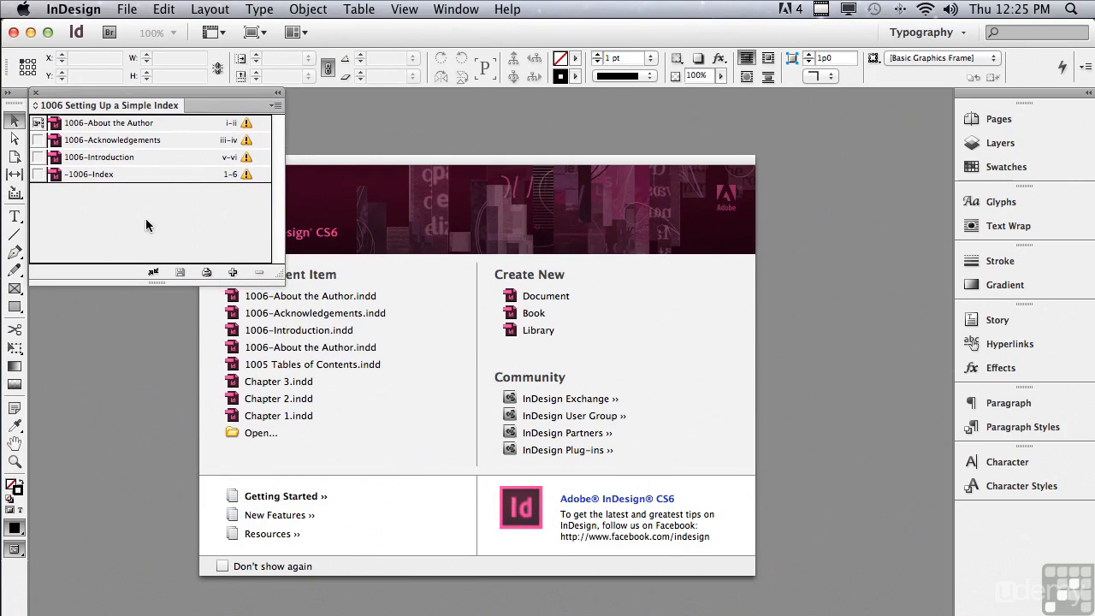
# Open all four of the book's documents: -1006-Index, 1006-Introduction, 1006-Acknowledgements and 1006-About the Author.
pyautogui.doubleClick(102, 175)
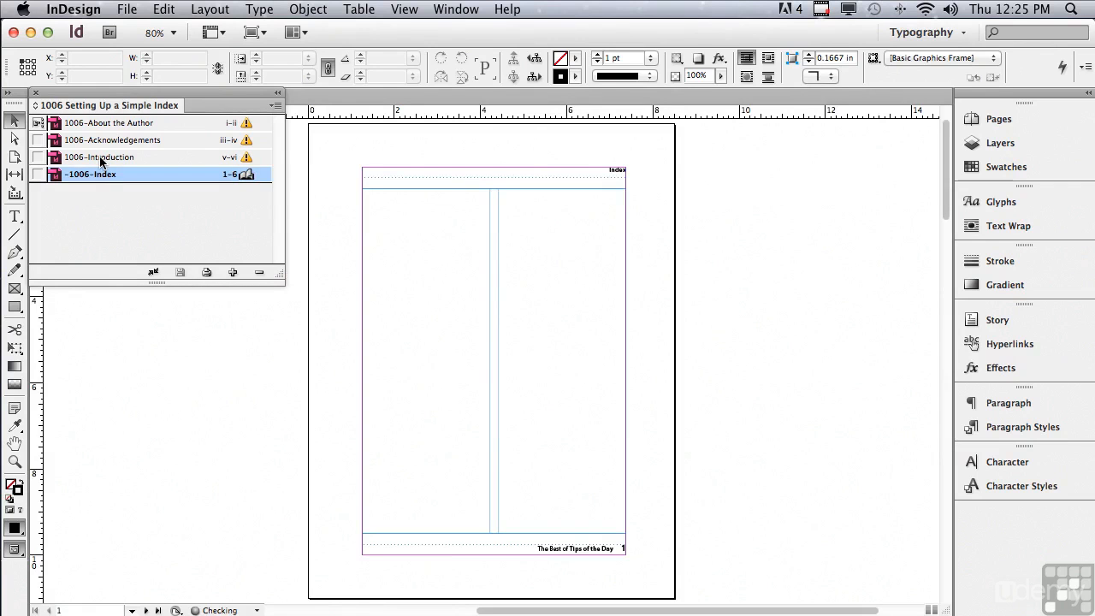
pyautogui.doubleClick(100, 158)
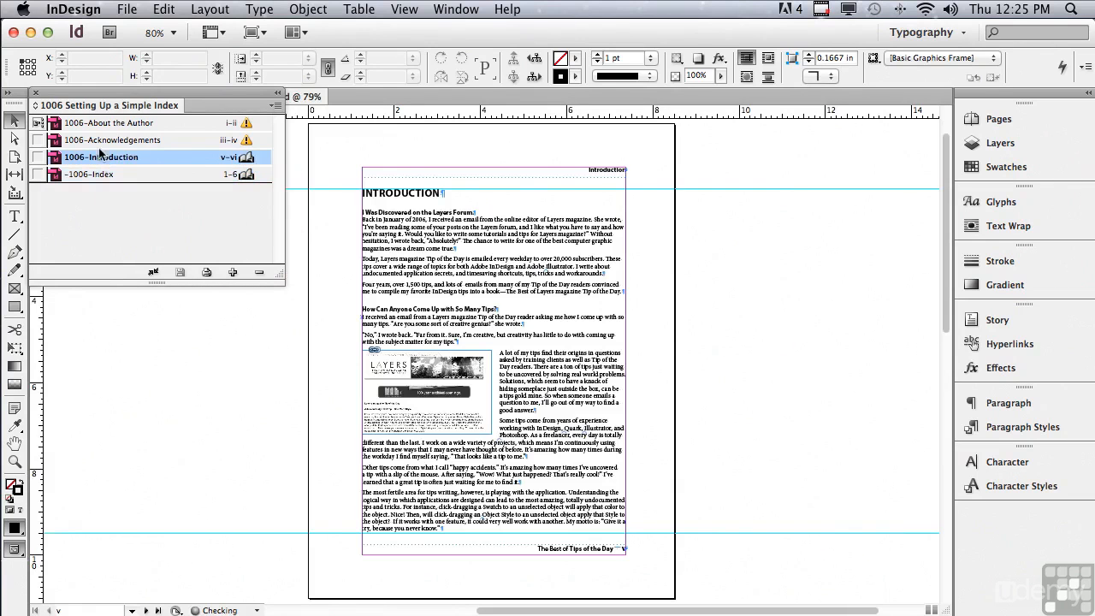
pyautogui.doubleClick(100, 139)
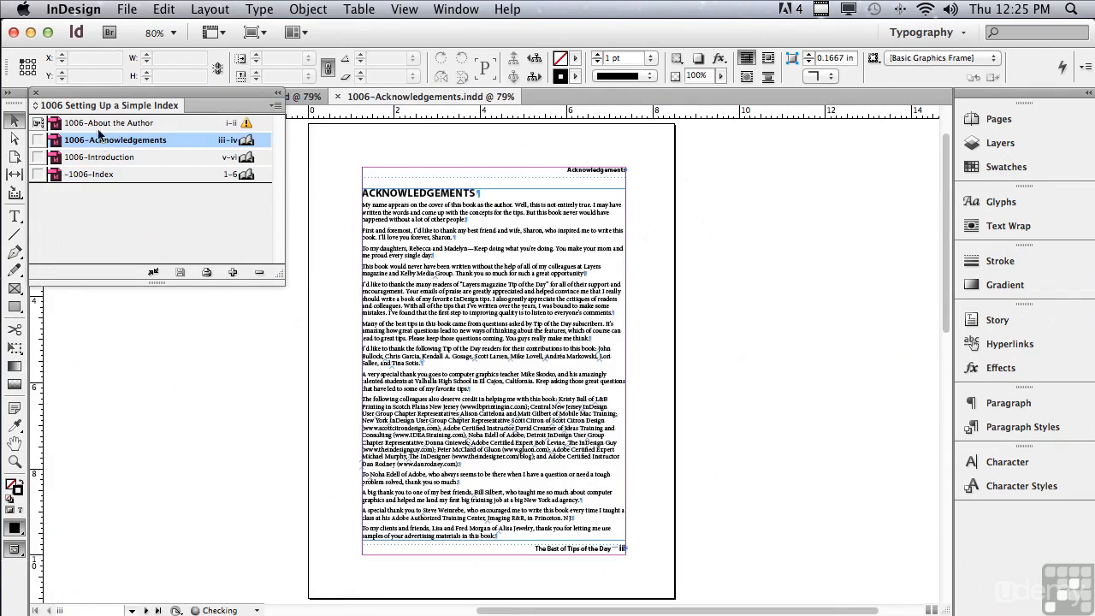
pyautogui.doubleClick(100, 123)
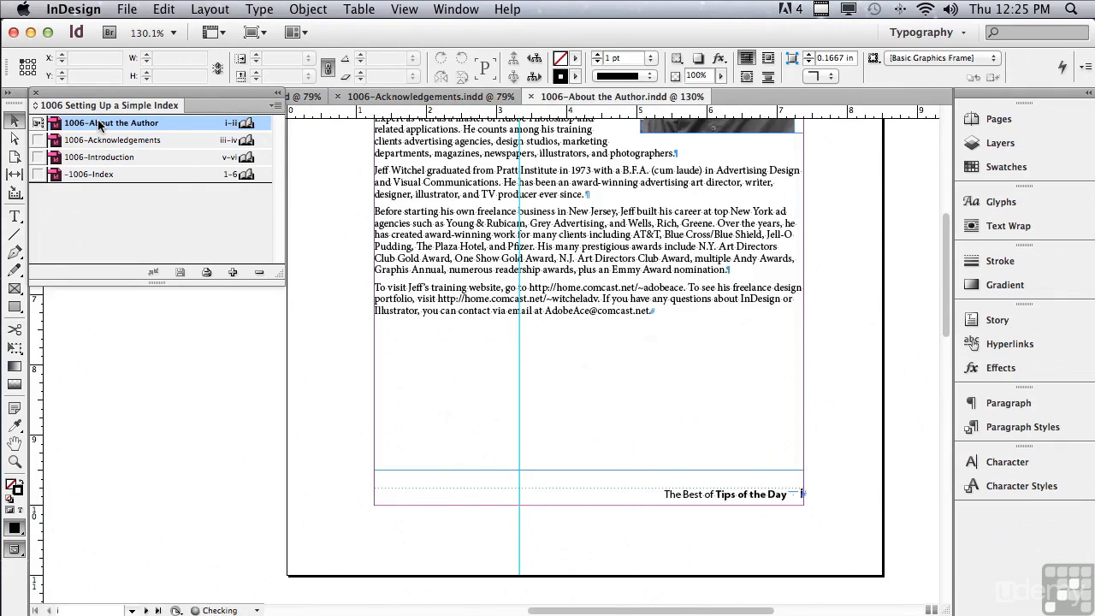
# Show the Index panel and place it just below the book panel.
pyautogui.click(470, 8)
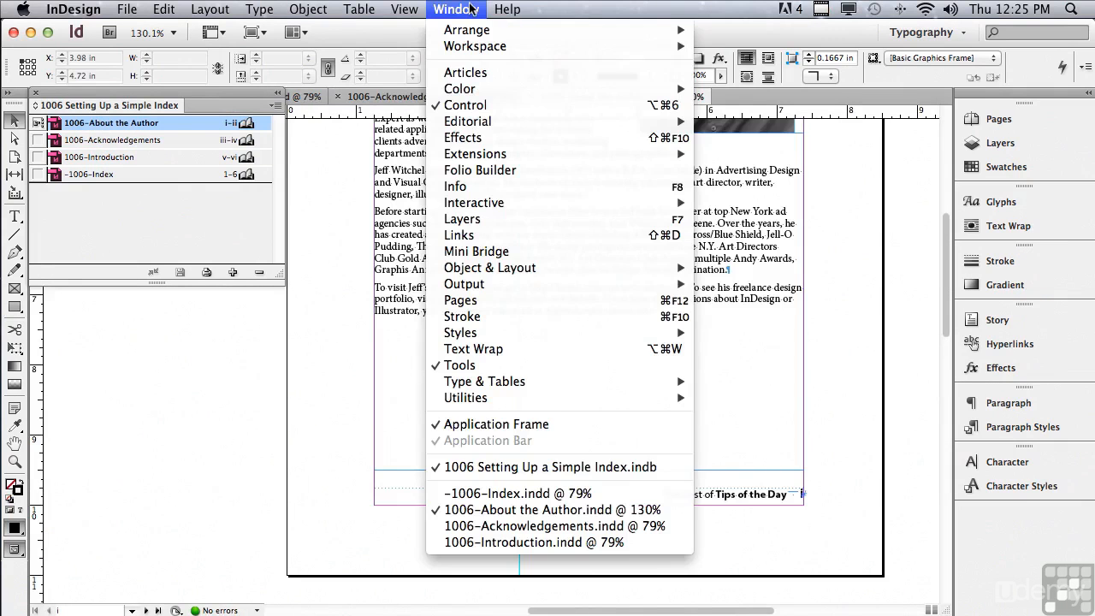
pyautogui.moveTo(507, 381)
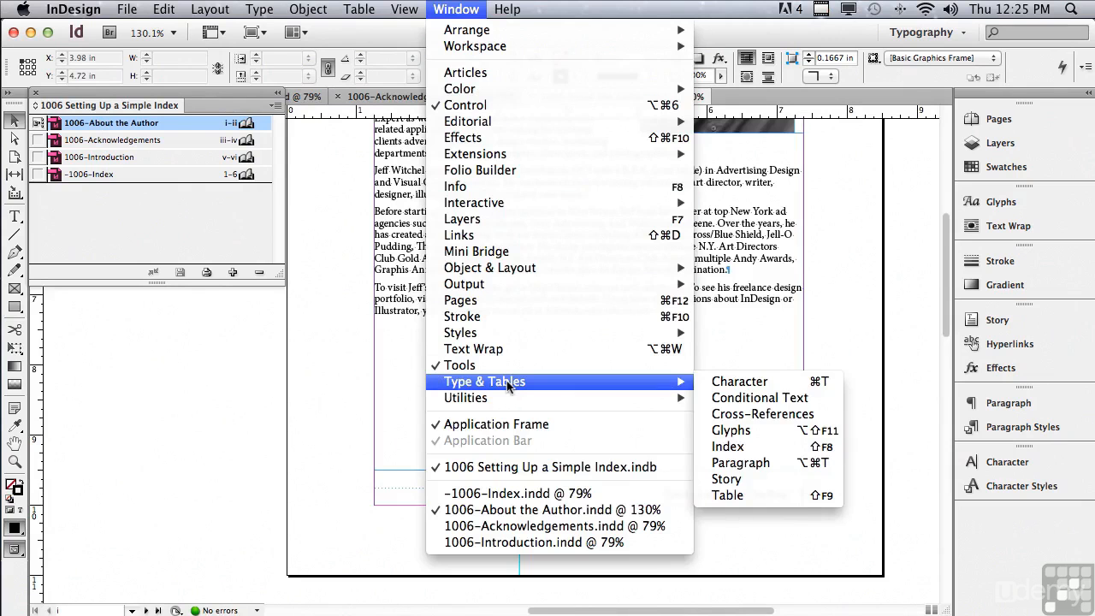
pyautogui.click(728, 446)
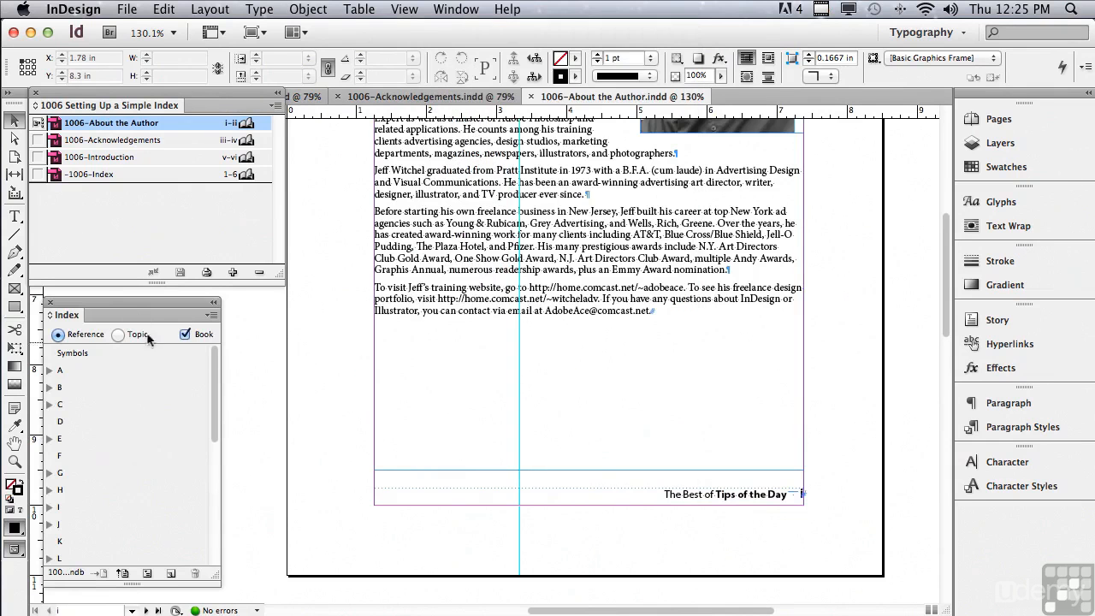
pyautogui.moveTo(127, 301); pyautogui.dragTo(114, 303)
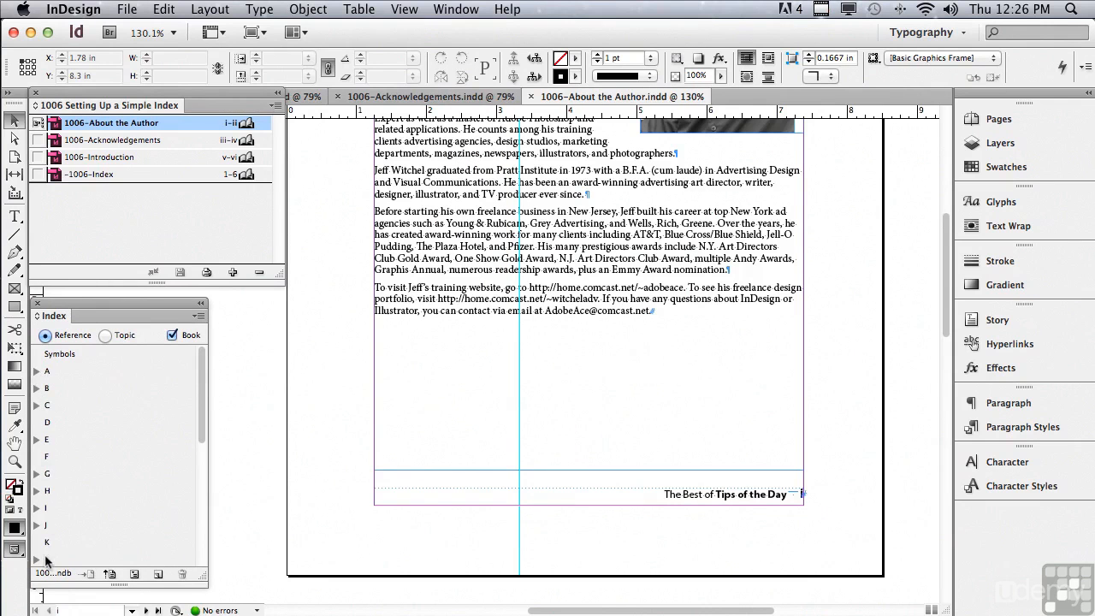
# Compare the index listing with and without the whole book's entries, and examine the entries under A.
pyautogui.click(173, 335)
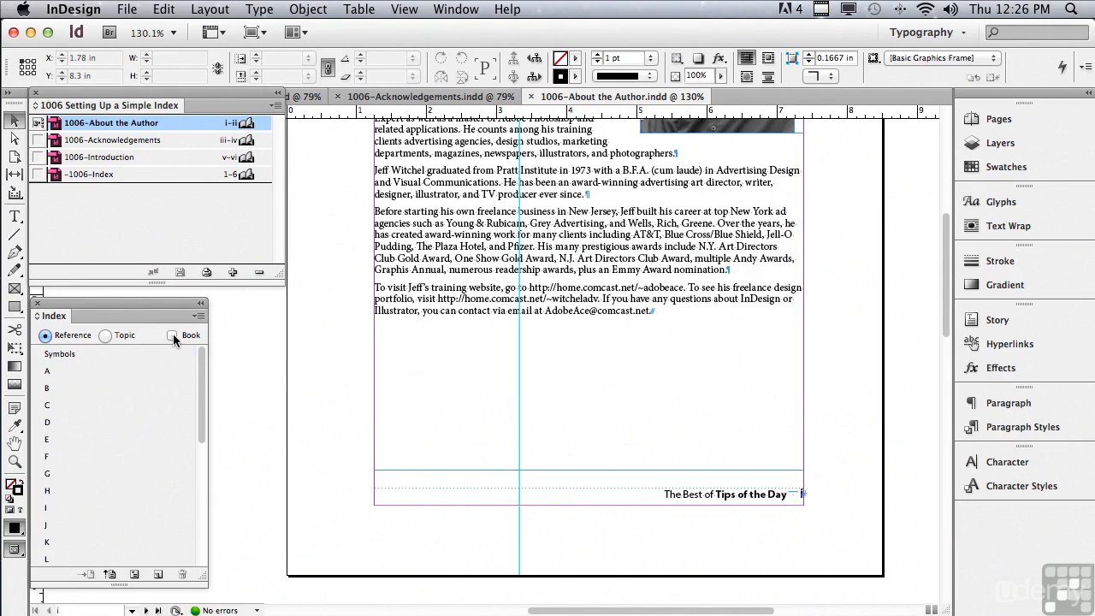
pyautogui.click(172, 335)
pyautogui.click(36, 371)
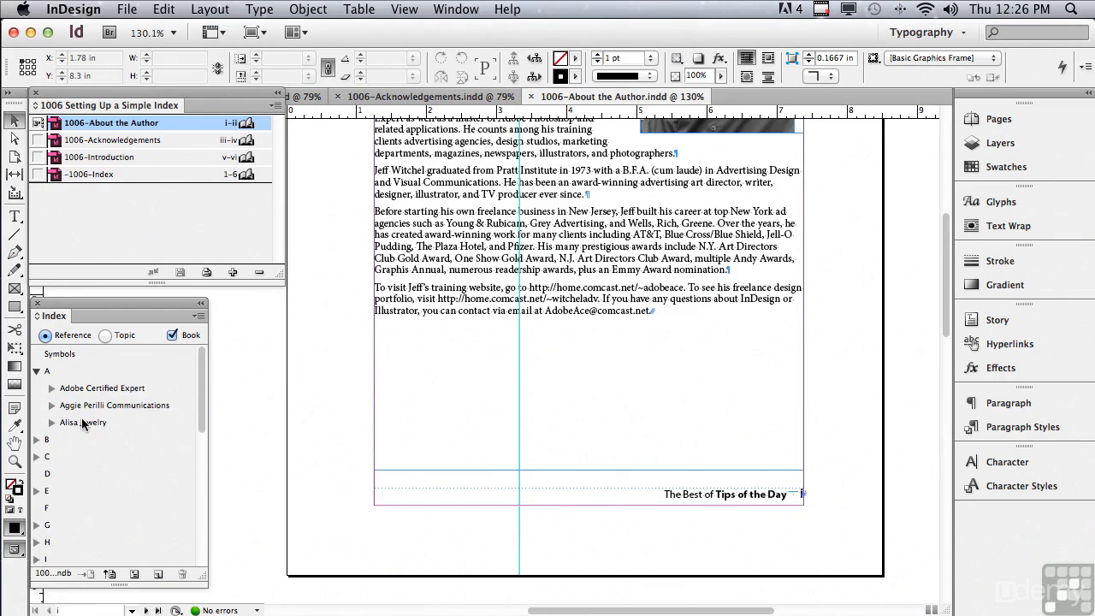
pyautogui.click(37, 371)
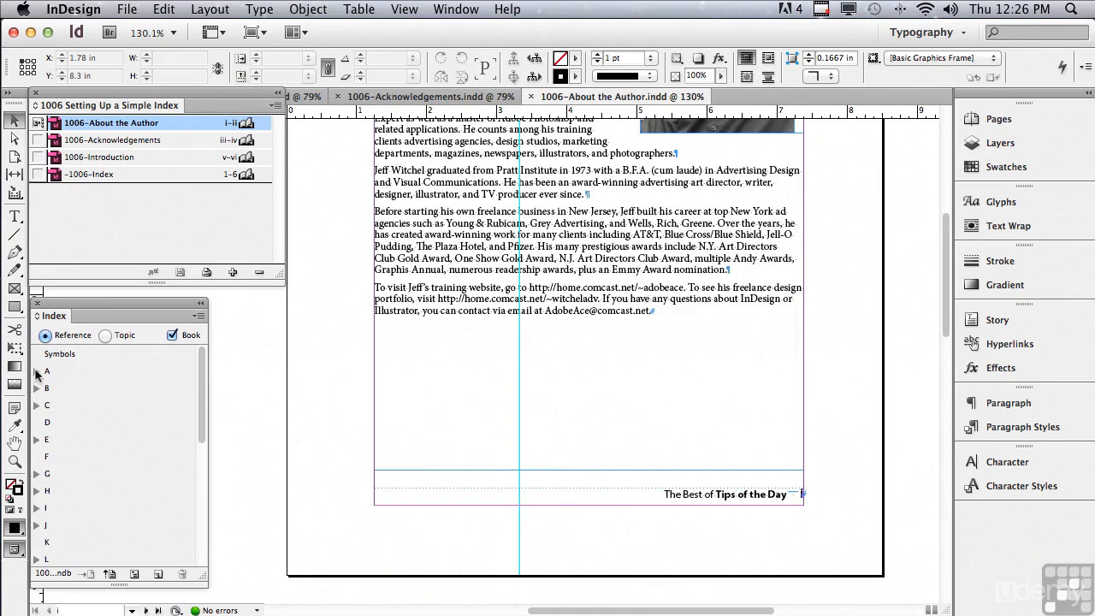
# Bring up the 1006-Acknowledgements document and examine the index markers in its text up close.
pyautogui.doubleClick(110, 143)
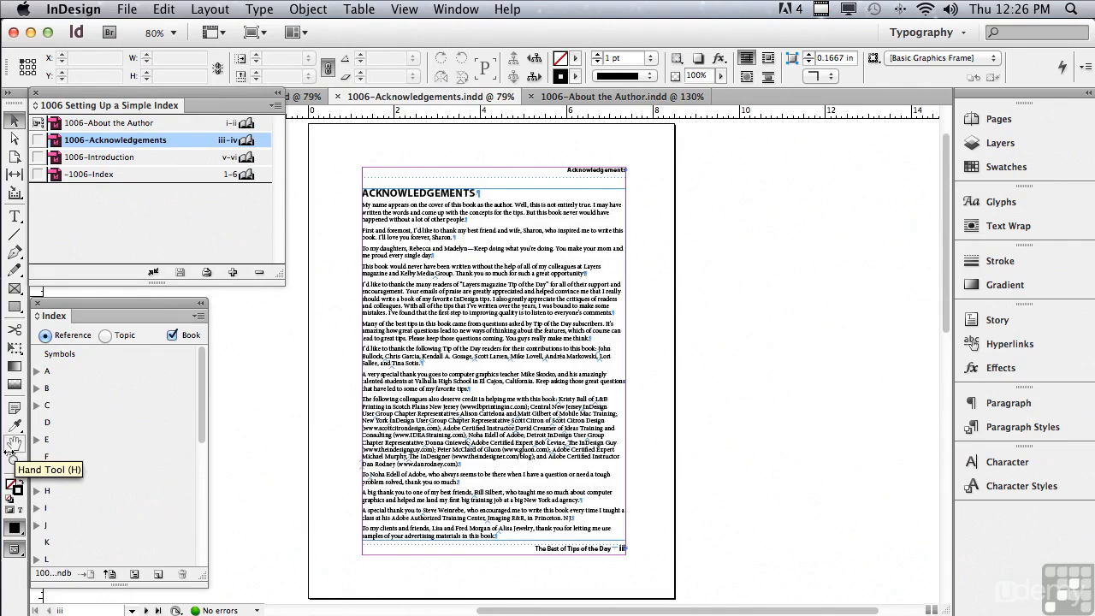
pyautogui.click(14, 462)
pyautogui.moveTo(351, 185); pyautogui.dragTo(631, 367)
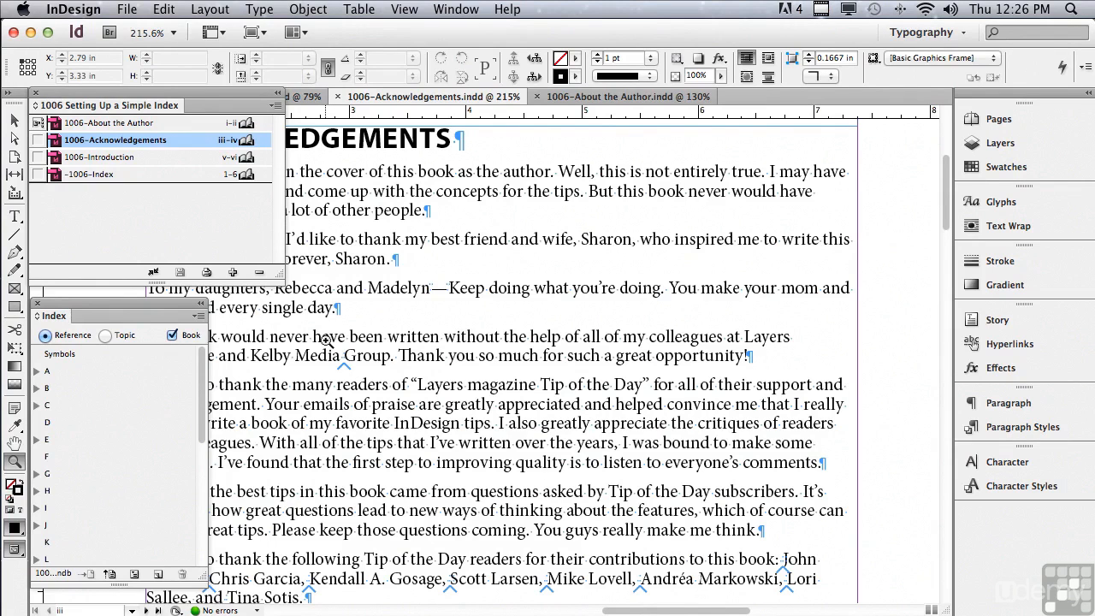
# In the 1006-About the Author document, add index references for all occurrences of "PageMaker", with type Current Page.
pyautogui.doubleClick(151, 125)
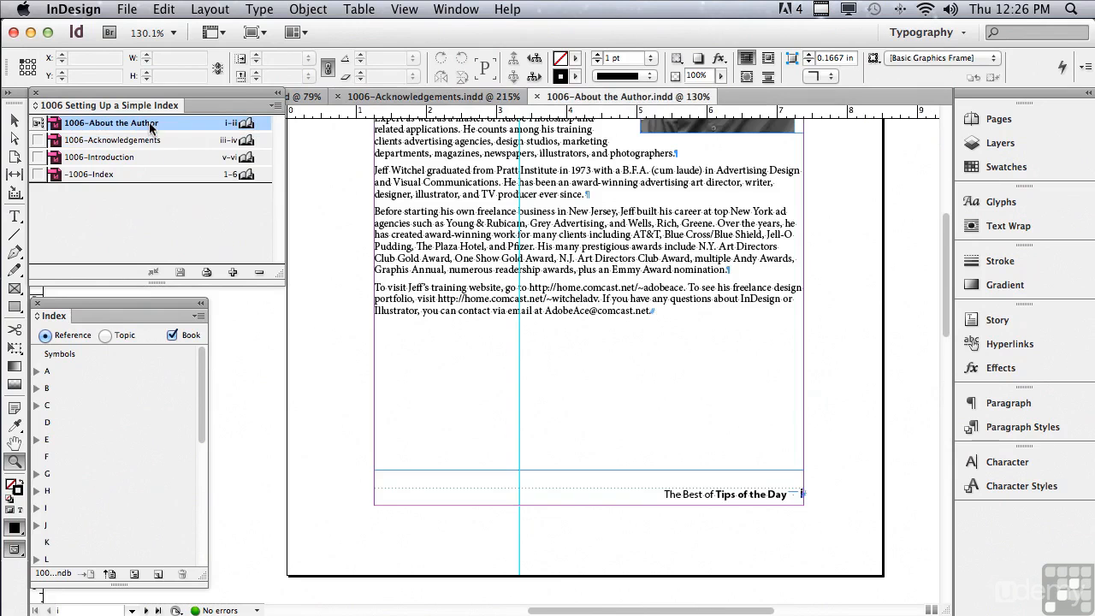
pyautogui.moveTo(944, 313); pyautogui.dragTo(936, 246)
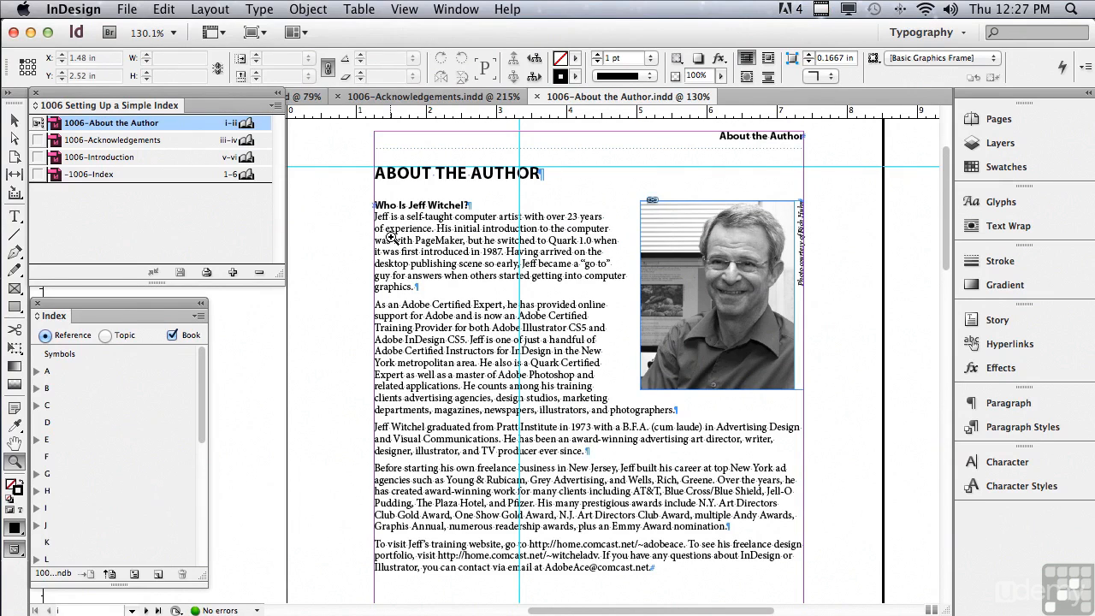
pyautogui.click(14, 218)
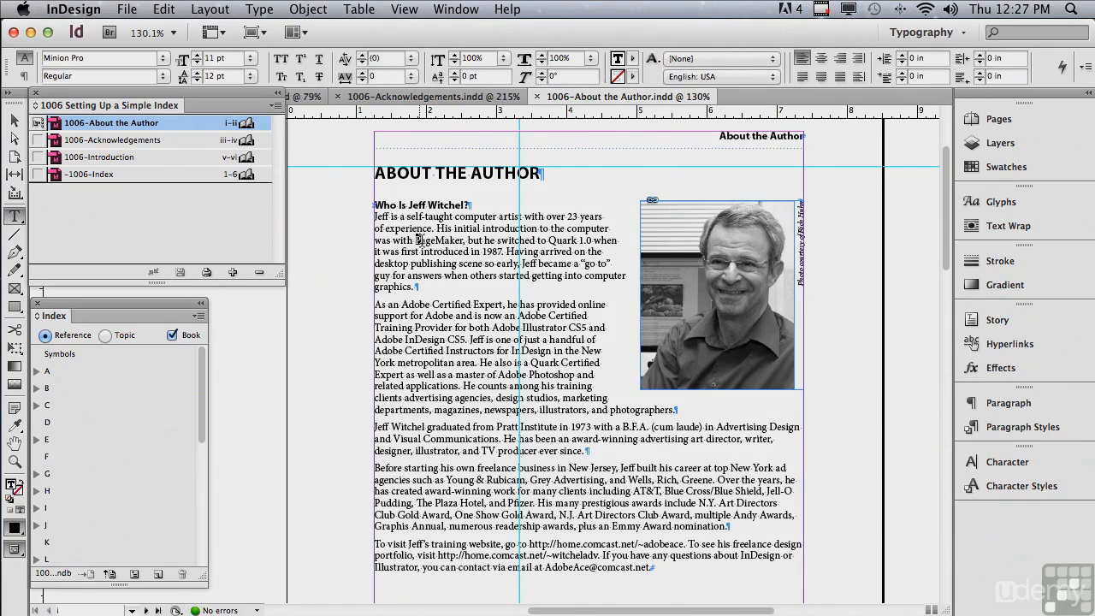
pyautogui.moveTo(416, 240); pyautogui.dragTo(465, 241)
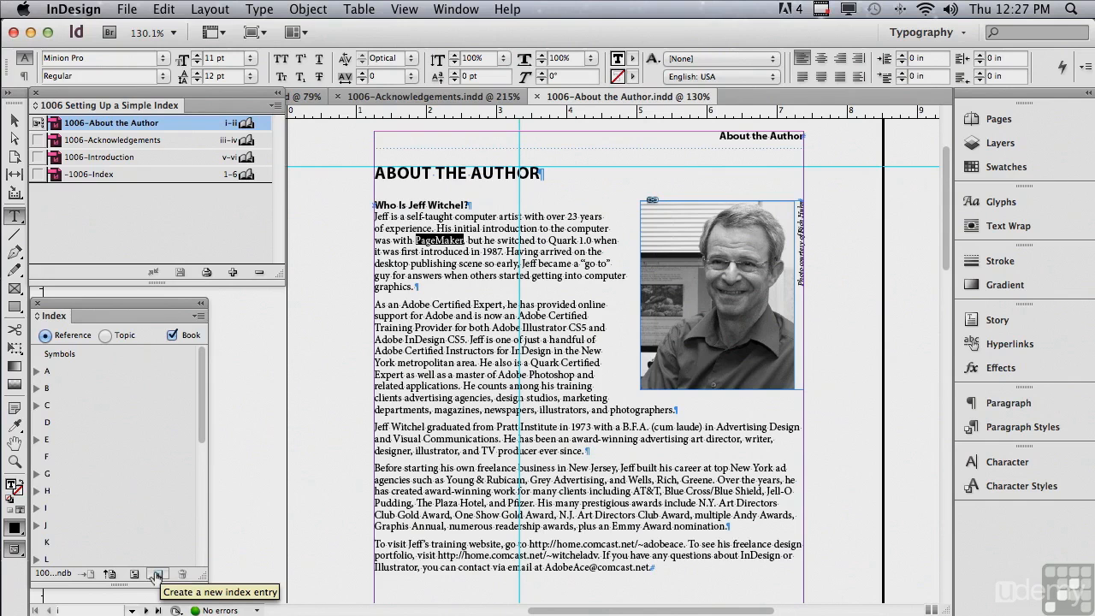
pyautogui.click(156, 575)
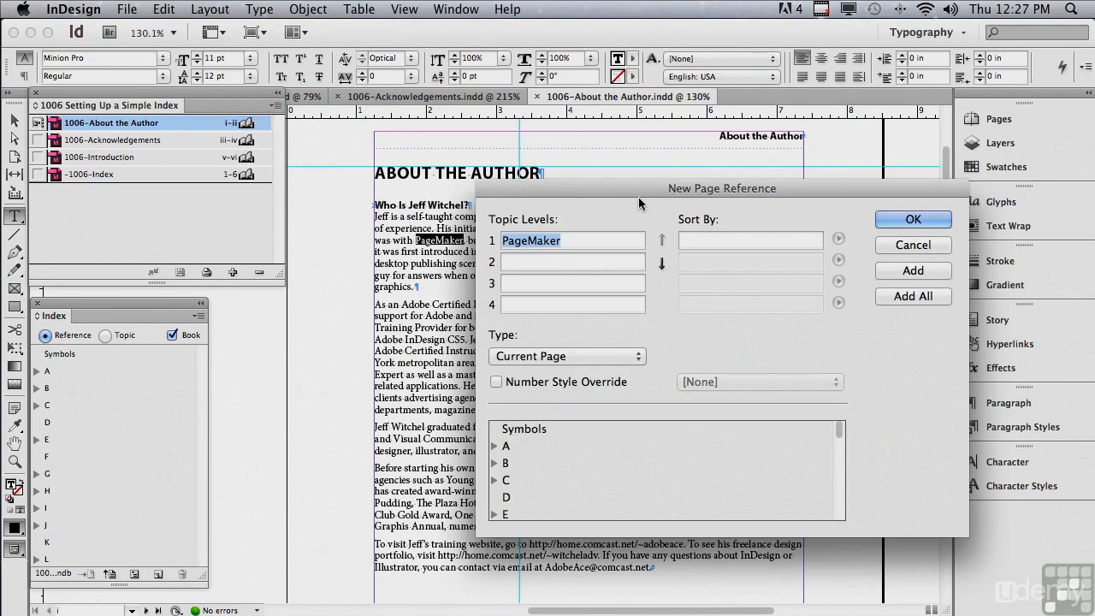
pyautogui.moveTo(624, 188); pyautogui.dragTo(566, 182)
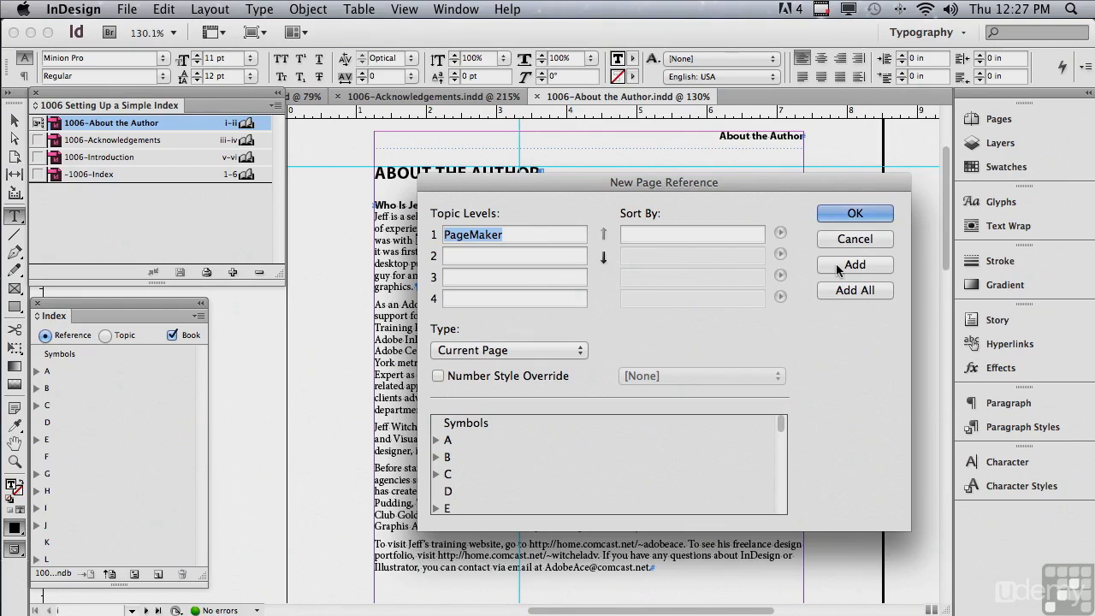
pyautogui.moveTo(685, 182); pyautogui.dragTo(787, 226)
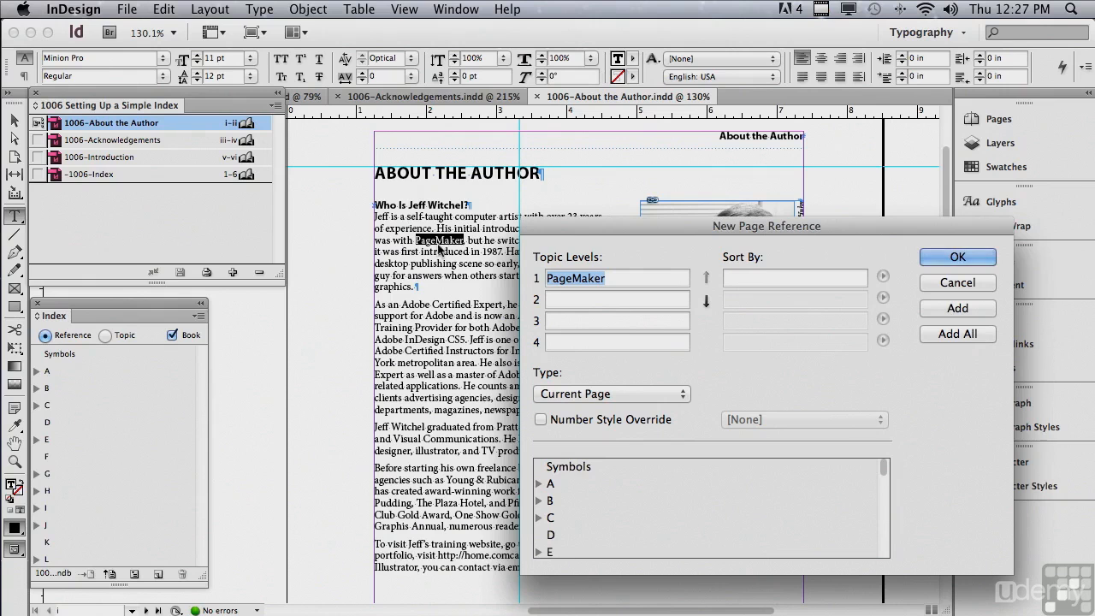
pyautogui.click(931, 335)
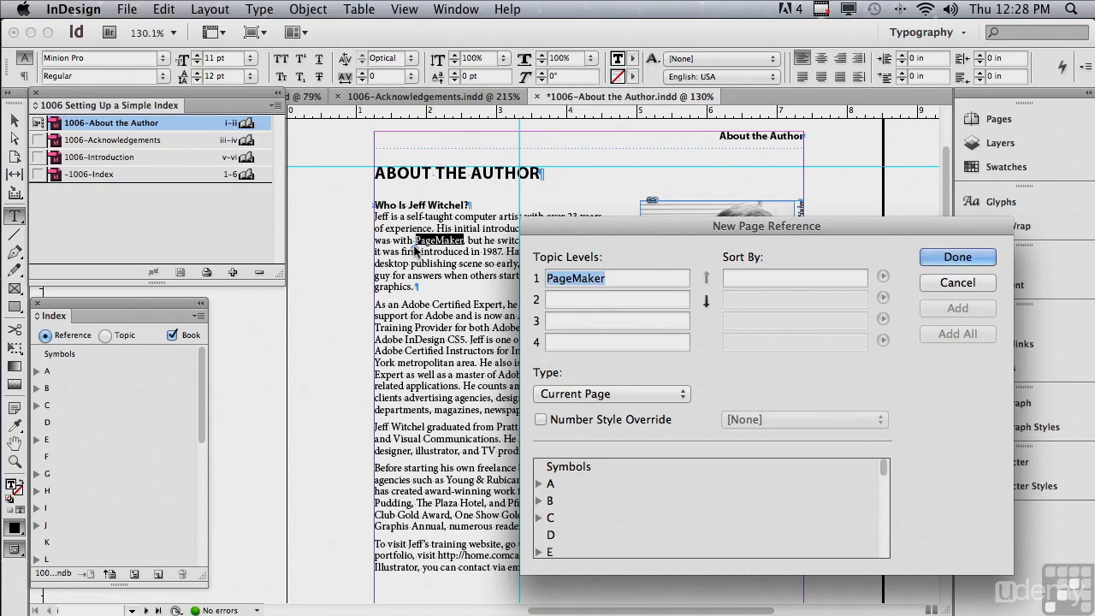
pyautogui.click(947, 257)
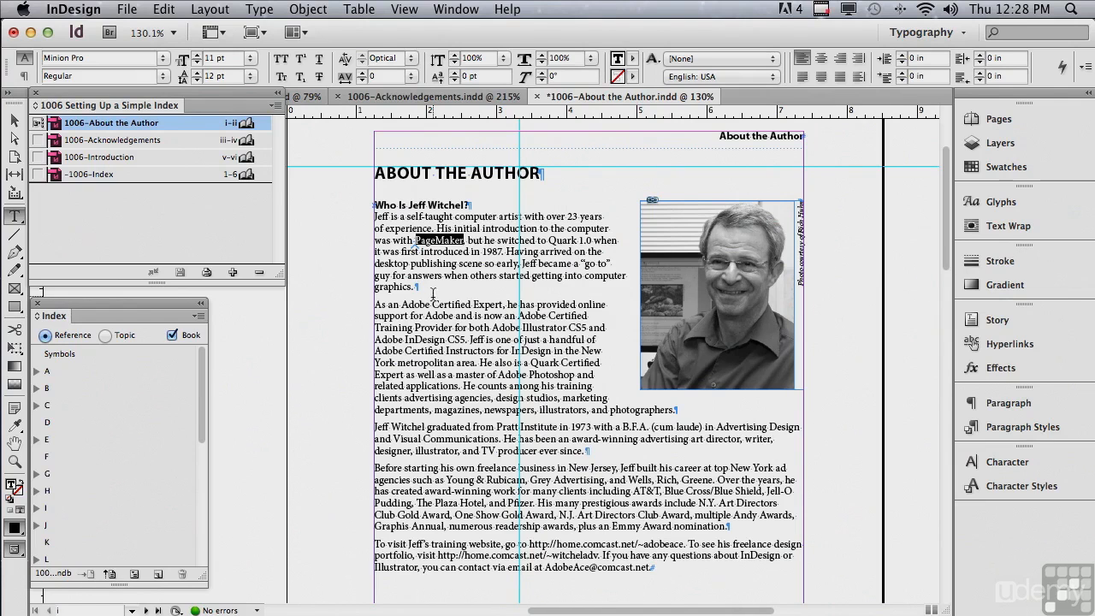
# Add index references for all occurrences of "Adobe Certified Expert", using its mention in the second body paragraph.
pyautogui.moveTo(402, 305); pyautogui.dragTo(505, 305)
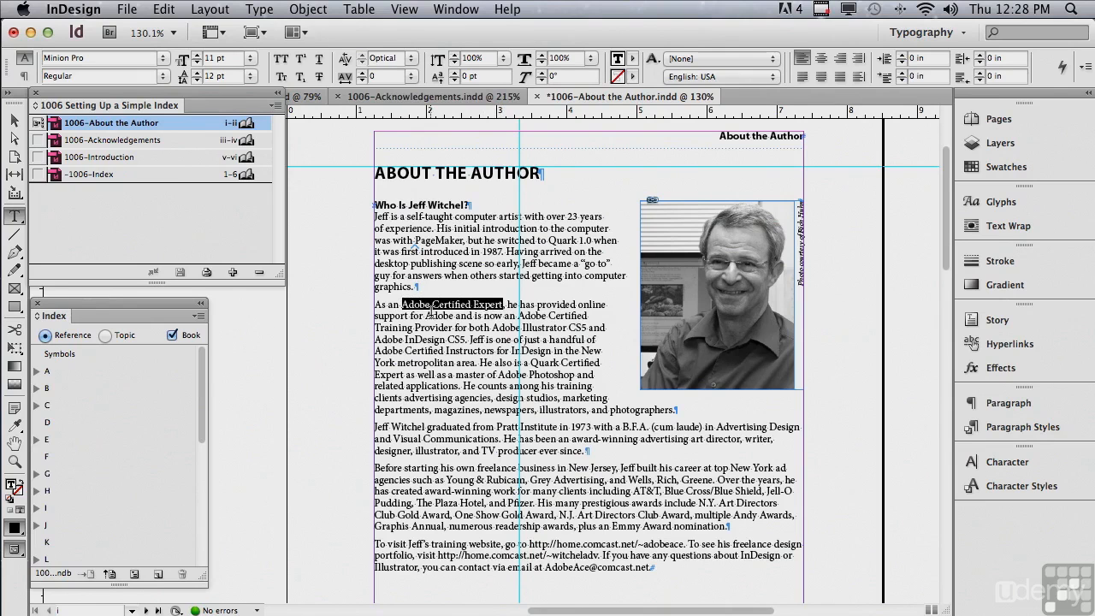
pyautogui.click(157, 575)
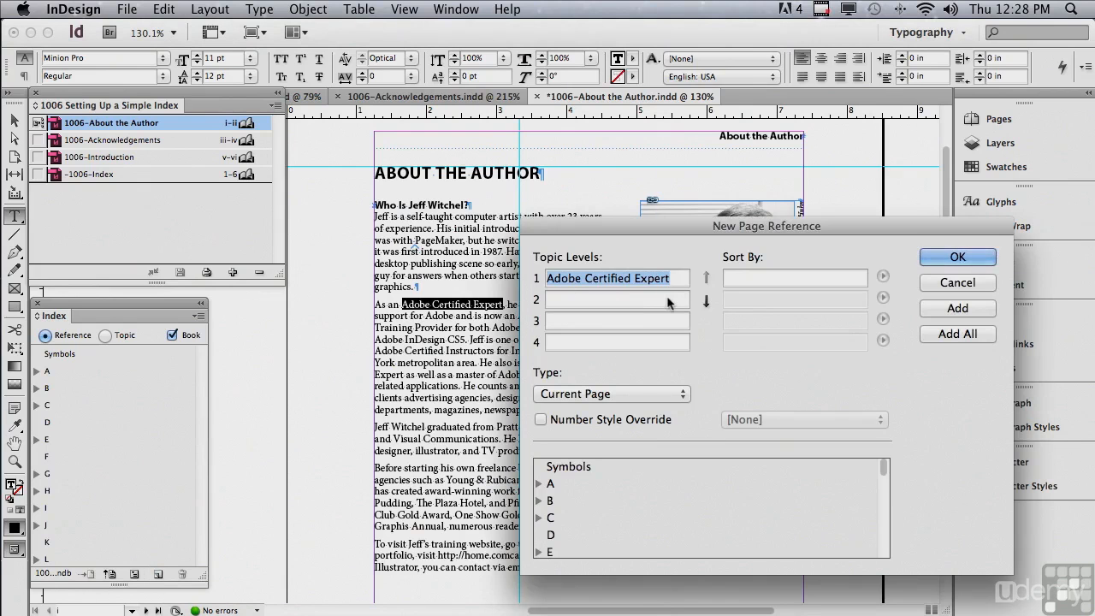
pyautogui.click(942, 334)
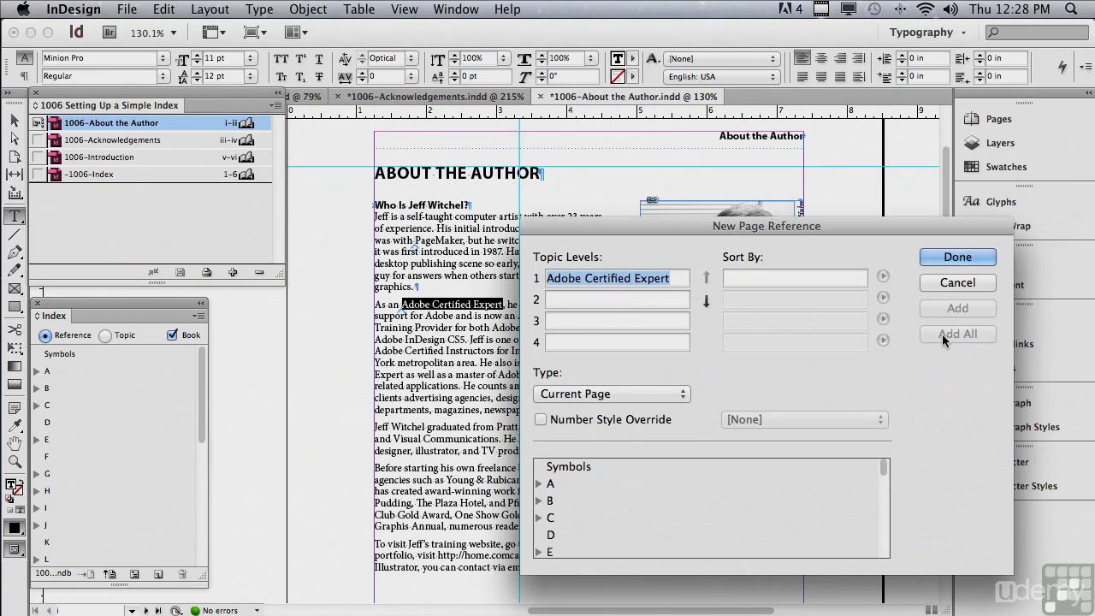
pyautogui.click(931, 256)
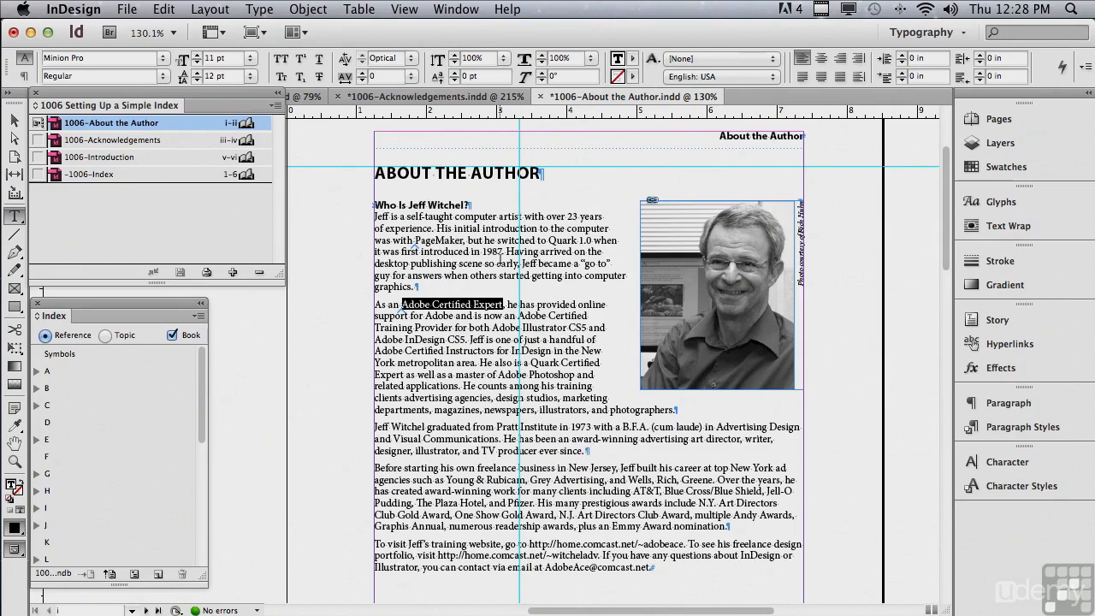
# Add index references for all occurrences of the author's name in the heading, sorted by last name, then first name, with type Current Page.
pyautogui.moveTo(409, 206); pyautogui.dragTo(469, 205)
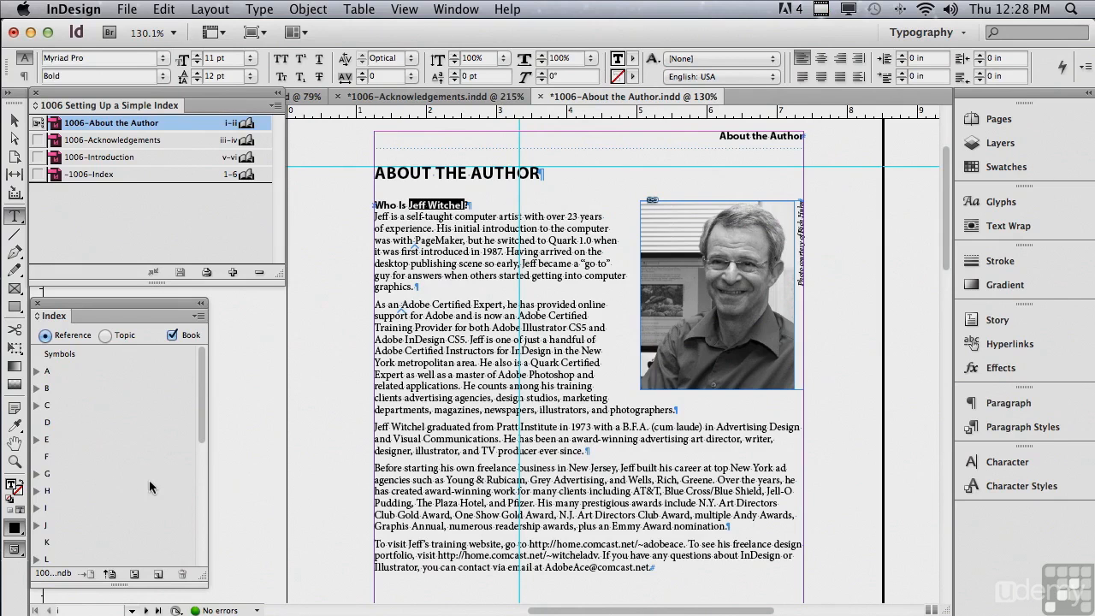
pyautogui.click(157, 574)
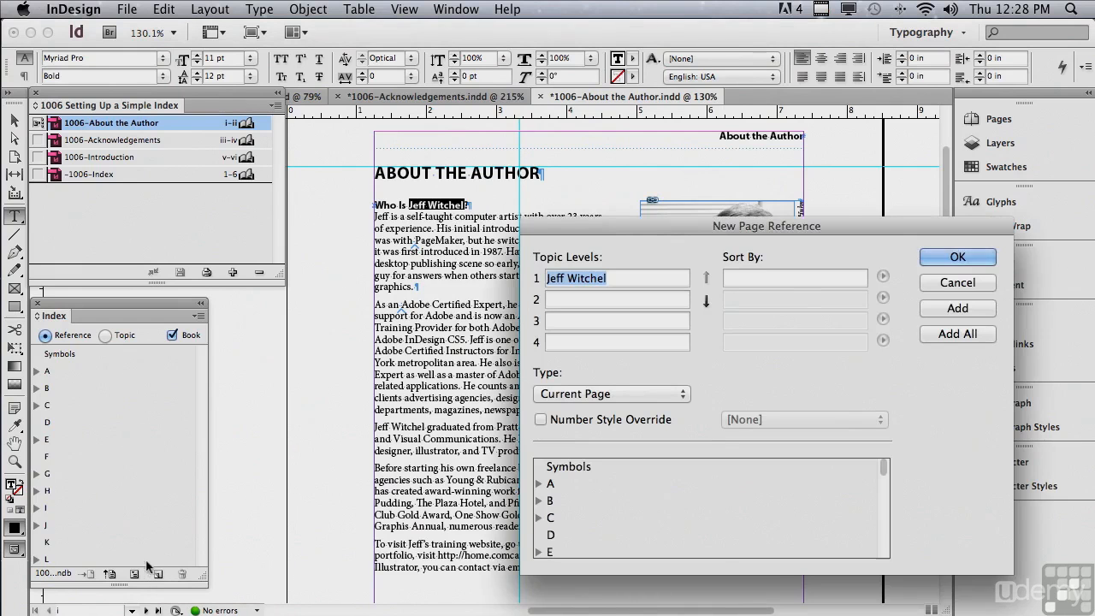
pyautogui.moveTo(613, 223); pyautogui.dragTo(437, 258)
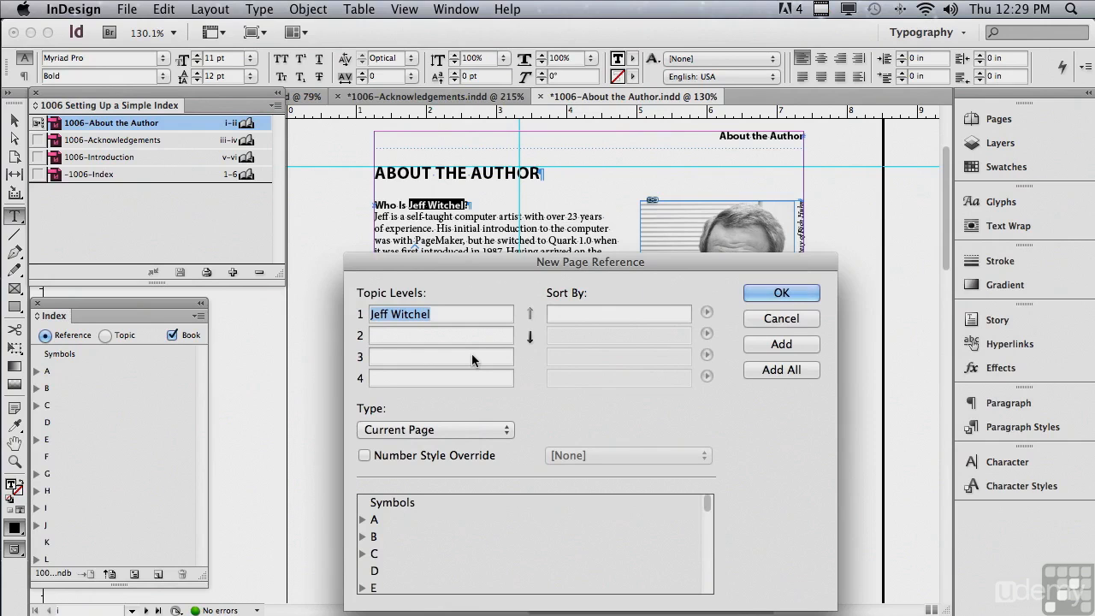
pyautogui.click(556, 316)
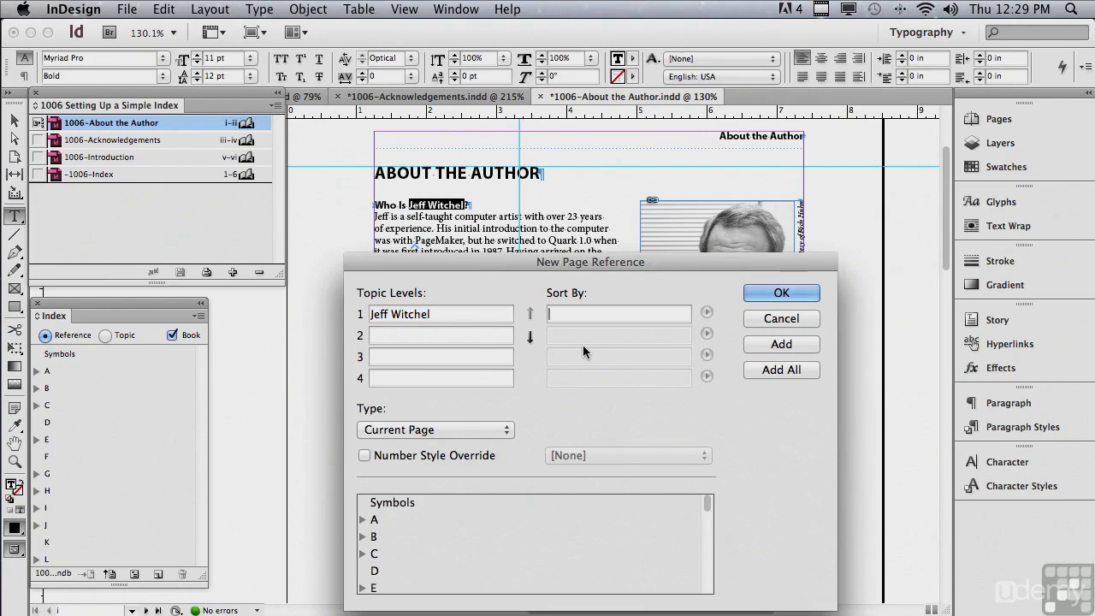
pyautogui.write('Witche')
pyautogui.write('l, Jeff')
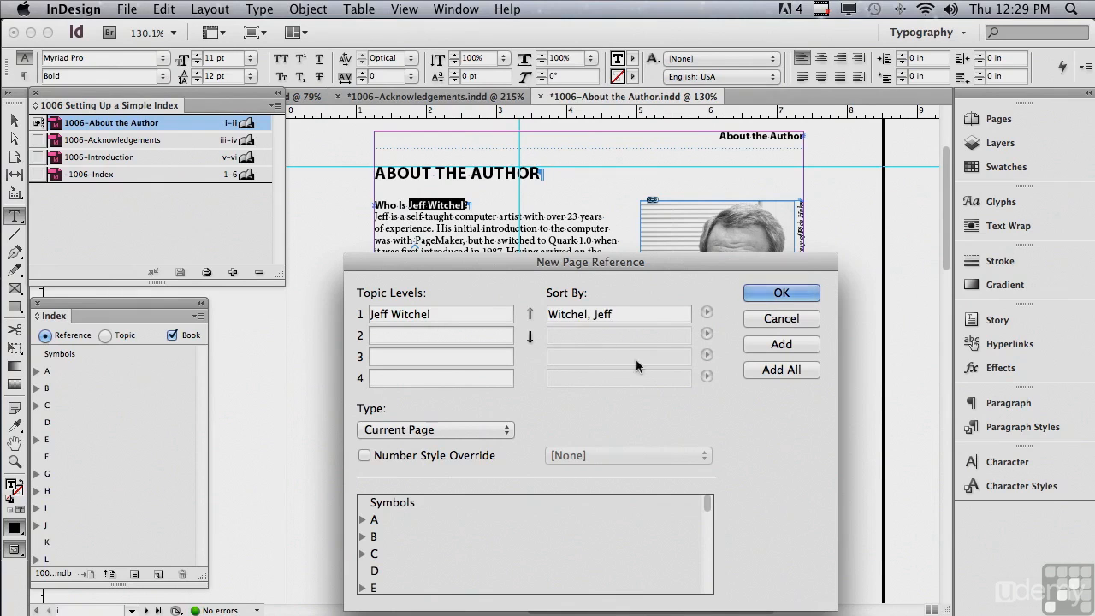
pyautogui.click(749, 372)
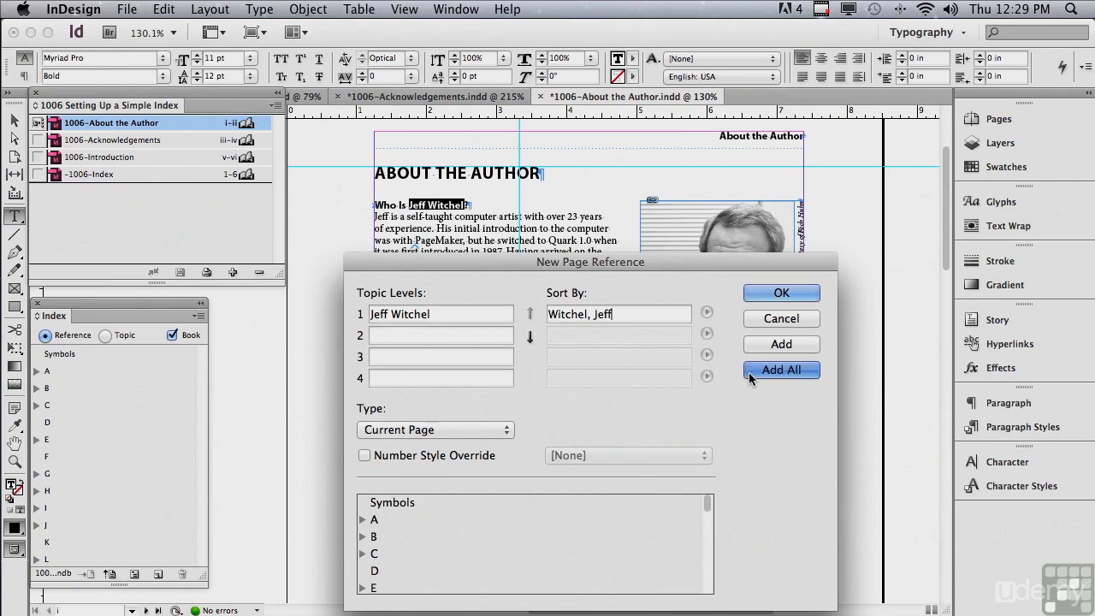
pyautogui.click(753, 293)
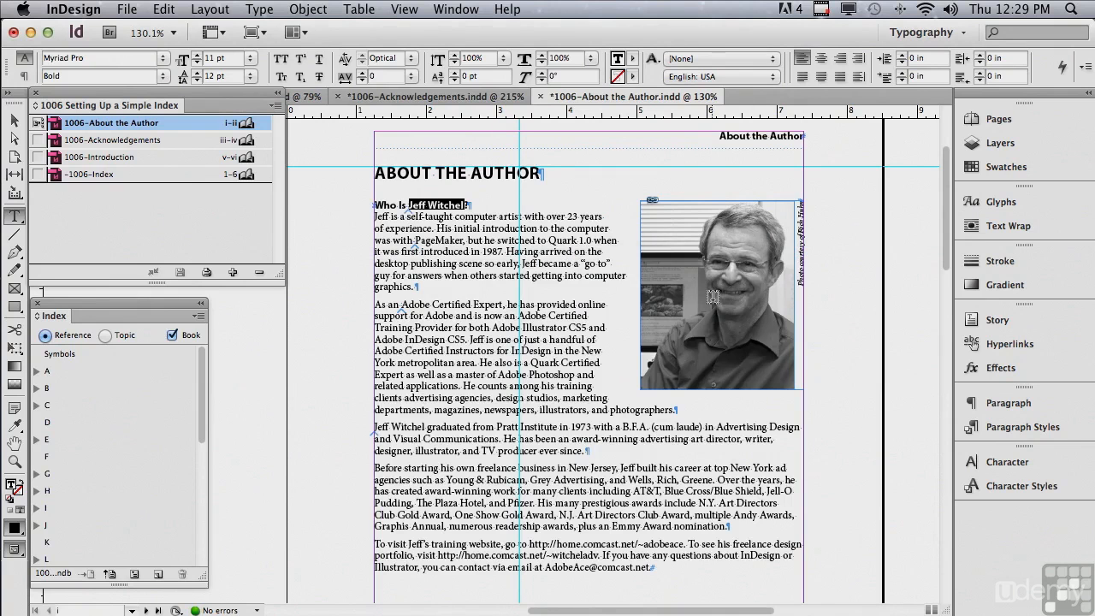
# Open the -1006-Index document and bring up the index generation options for its empty two-column text frame.
pyautogui.doubleClick(76, 176)
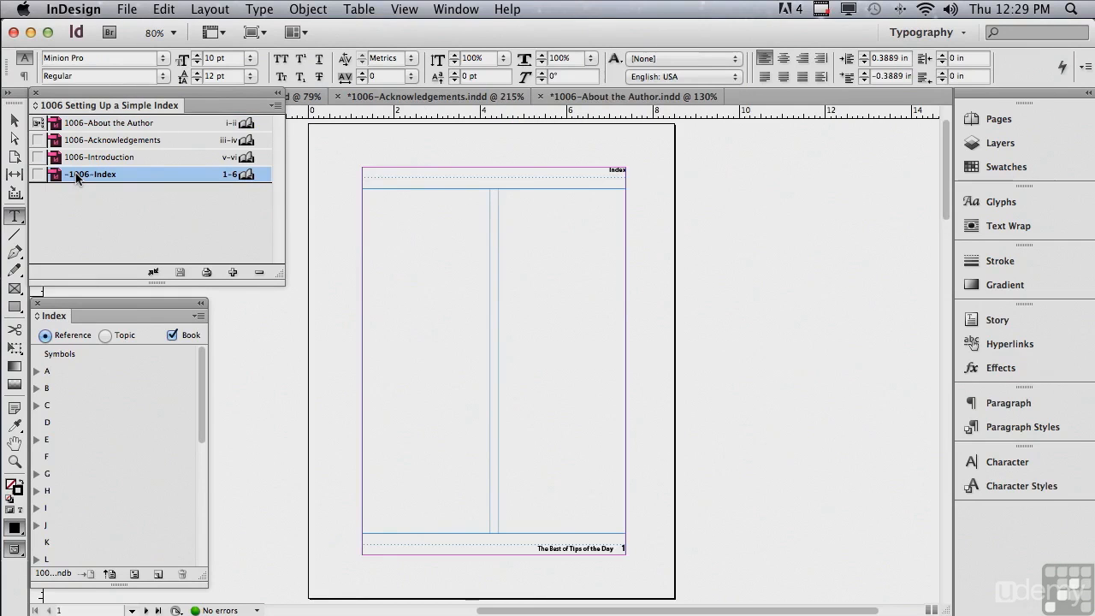
pyautogui.click(372, 198)
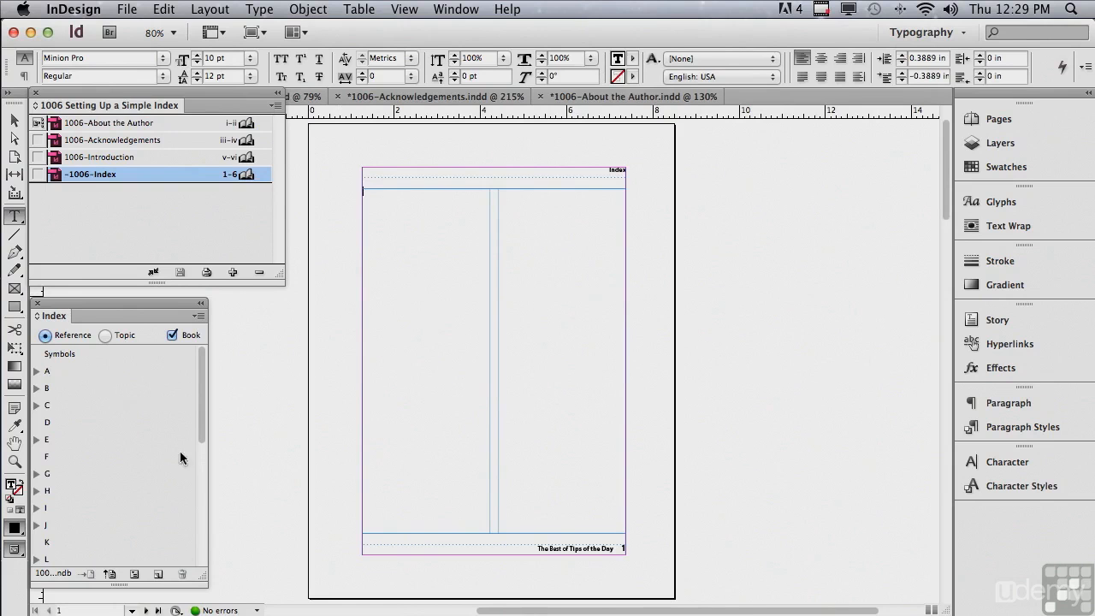
pyautogui.click(134, 574)
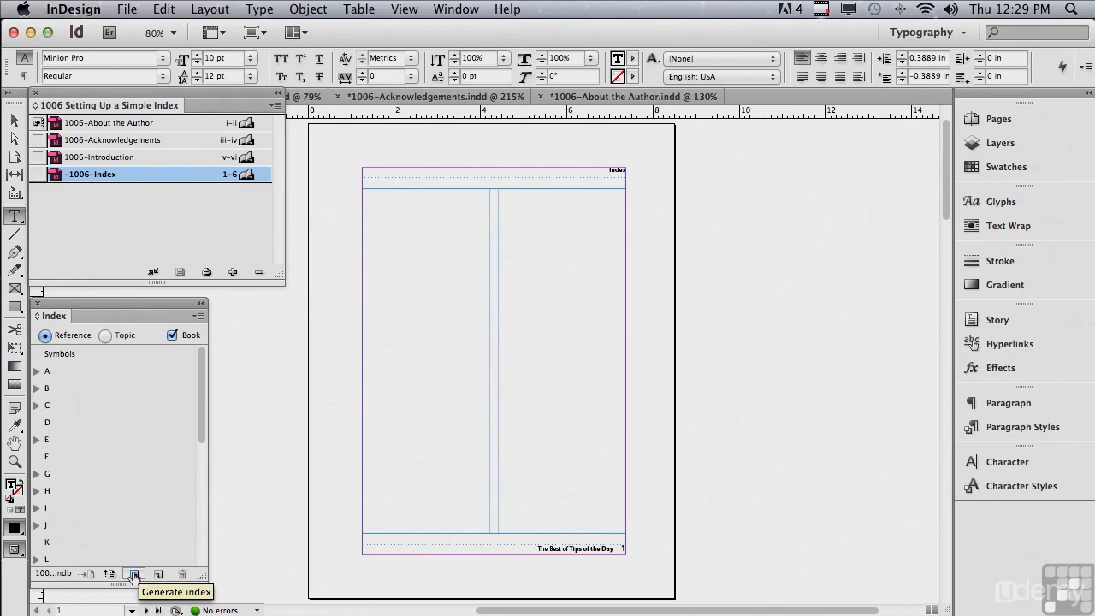
pyautogui.click(134, 574)
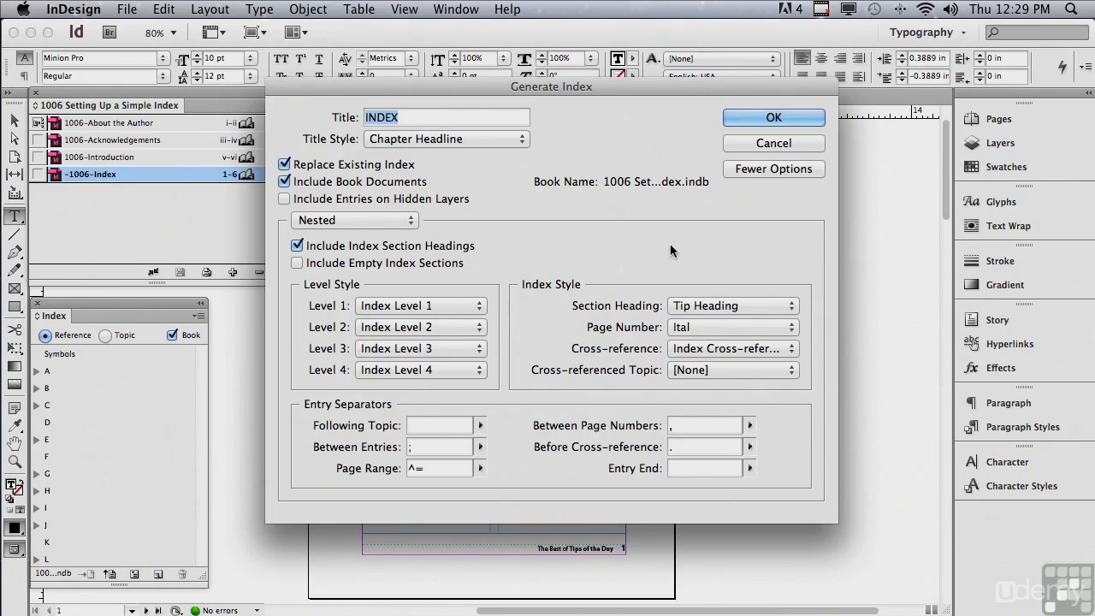
# Compare the short and full sets of index generation options, and look through the paragraph styles offered for Level 1.
pyautogui.click(733, 171)
pyautogui.click(736, 166)
pyautogui.click(366, 307)
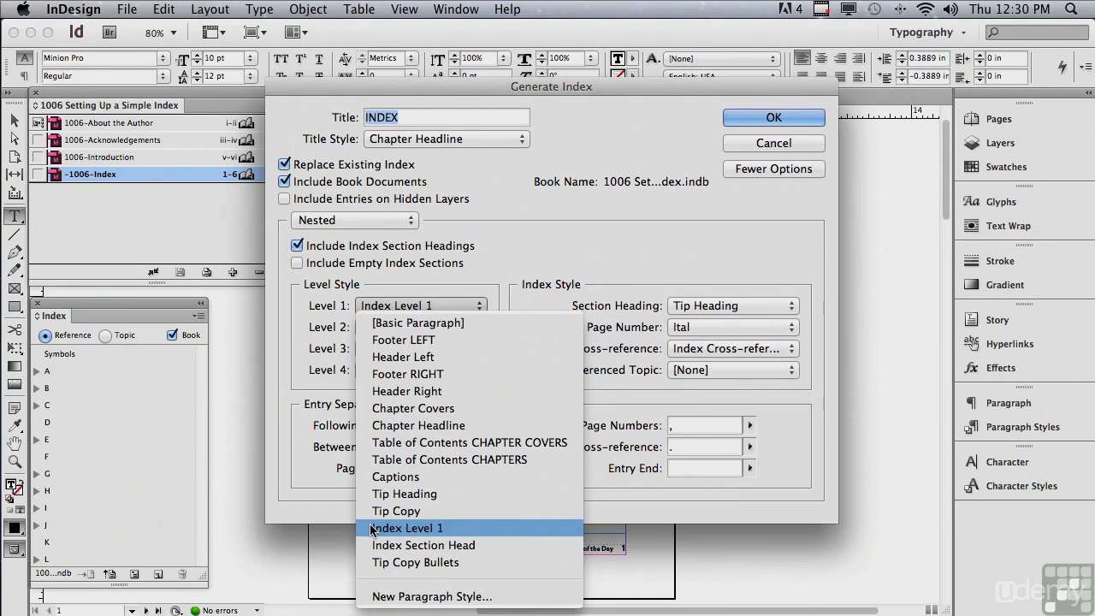
pyautogui.click(296, 495)
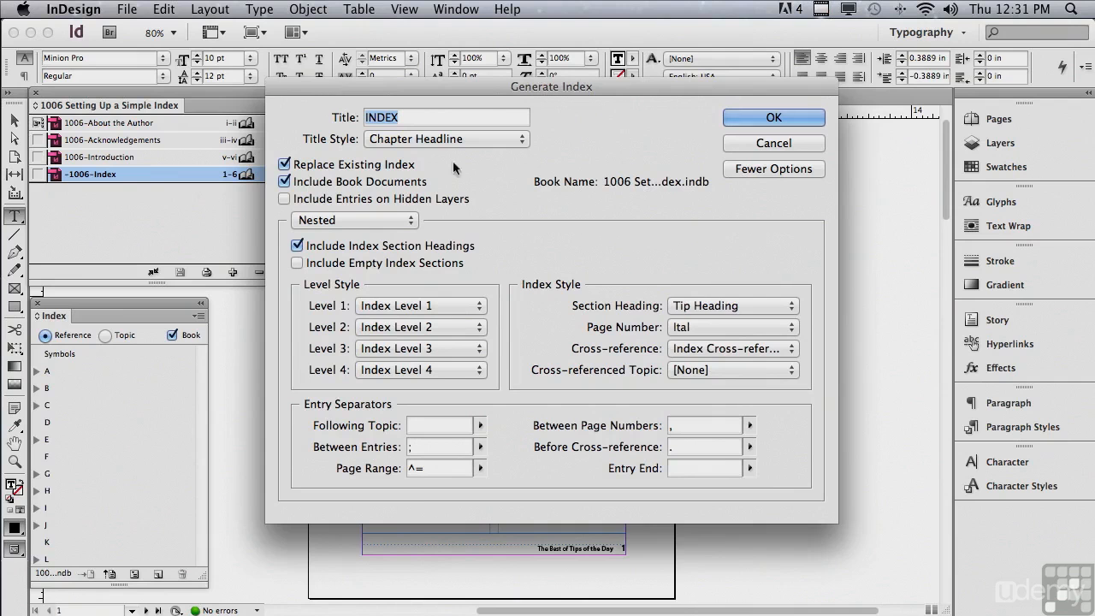
# Generate the book's index with Tip Heading as the section heading style and Ital as the page number style.
pyautogui.click(692, 306)
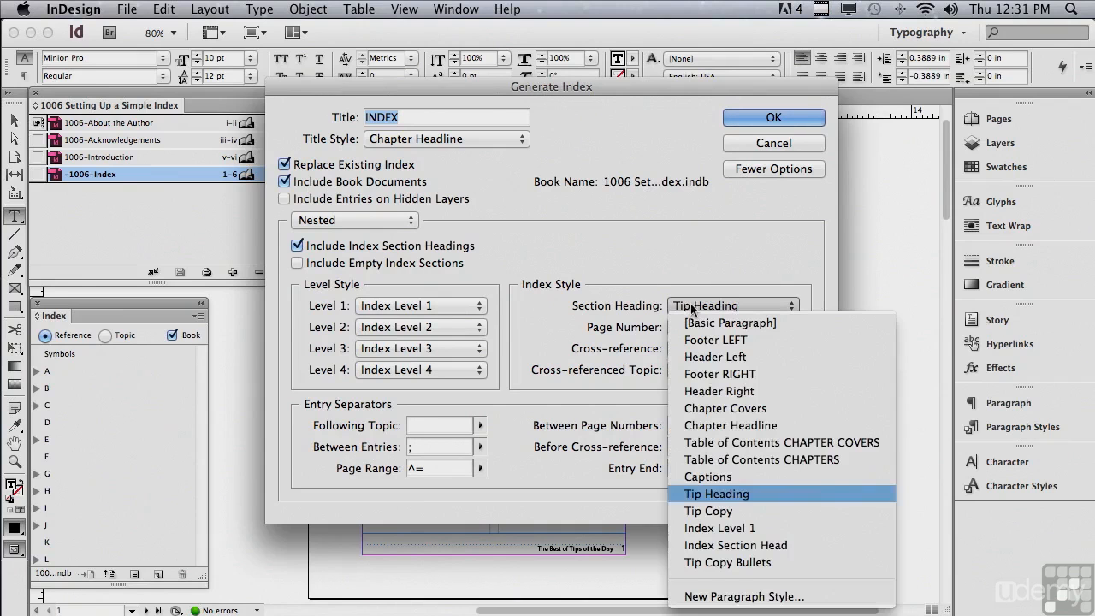
pyautogui.click(701, 494)
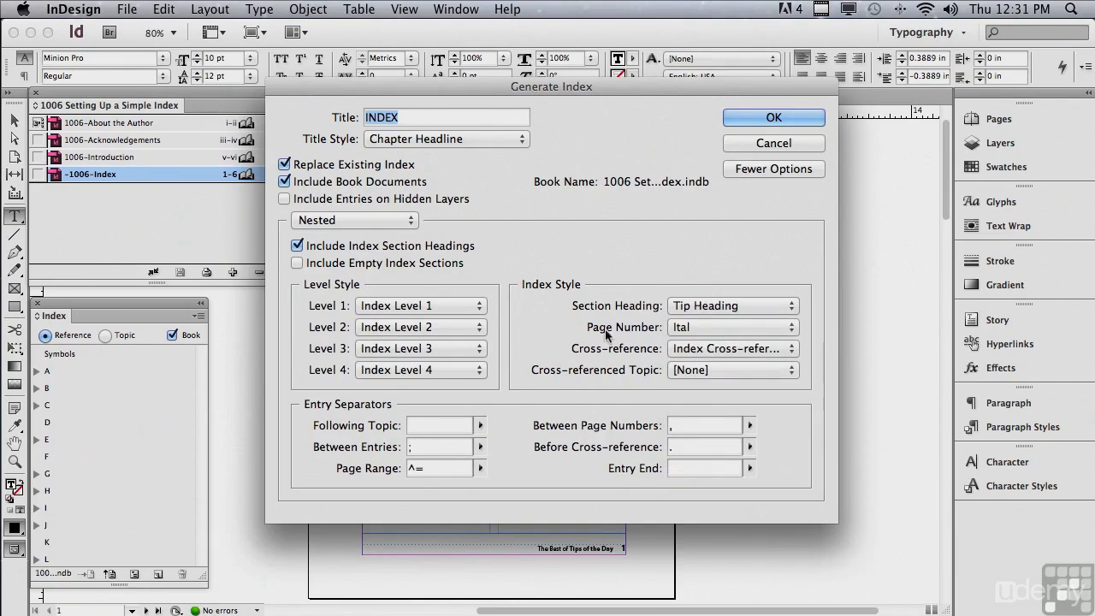
pyautogui.click(718, 325)
pyautogui.click(714, 413)
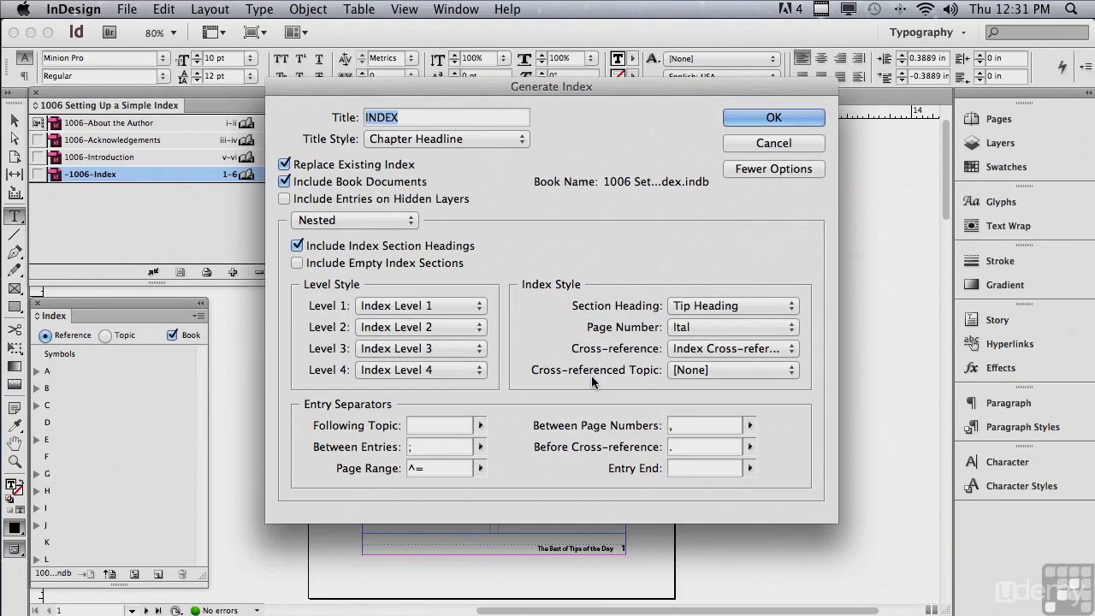
pyautogui.click(770, 120)
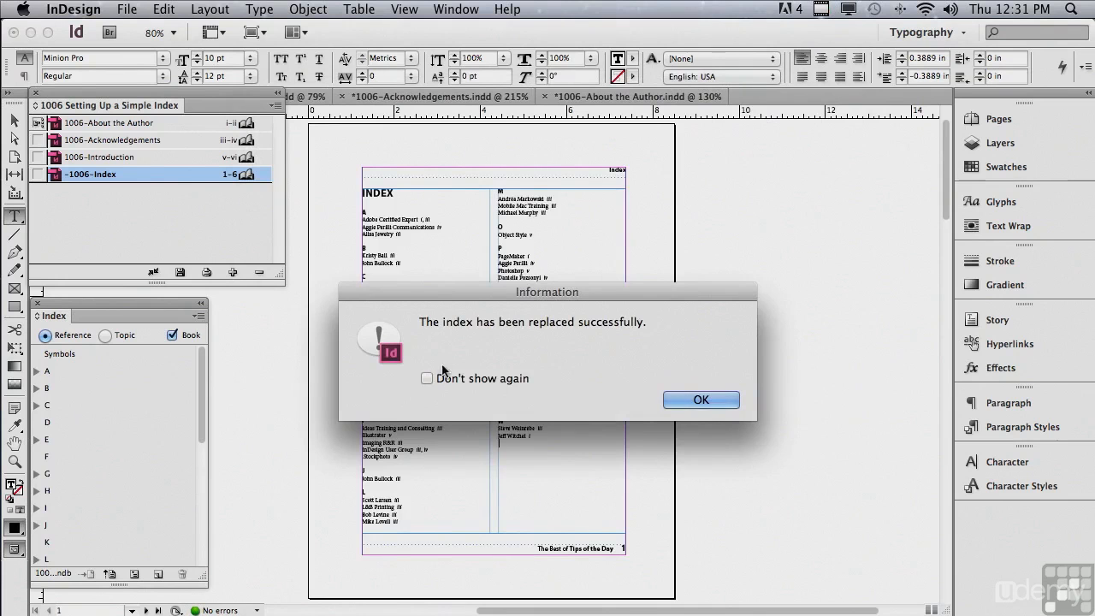
pyautogui.click(672, 400)
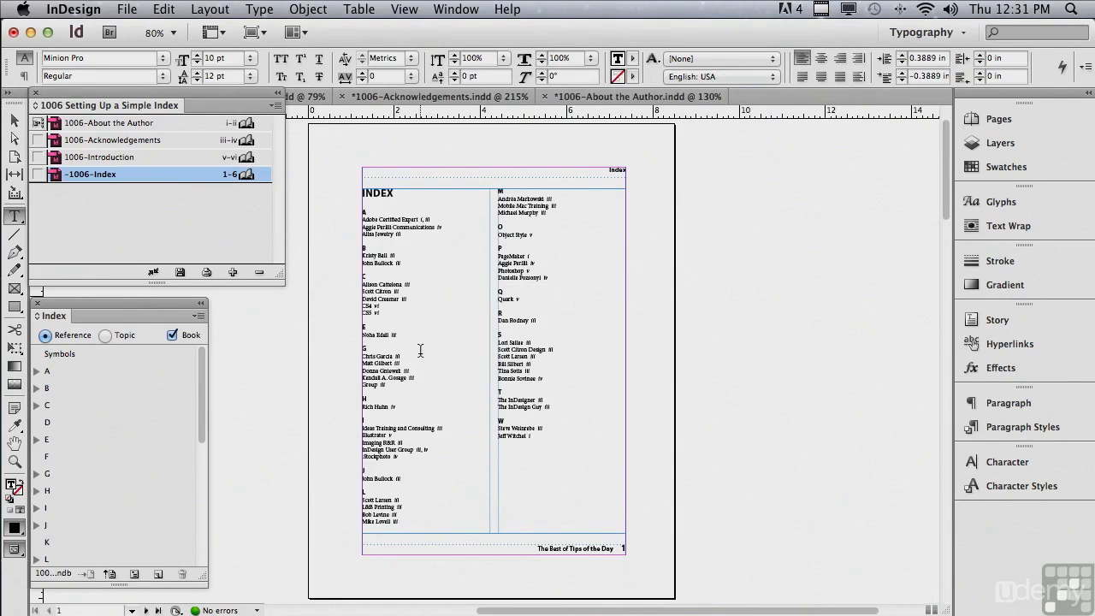
# Examine the lower entries in both columns of the generated index up close.
pyautogui.click(15, 463)
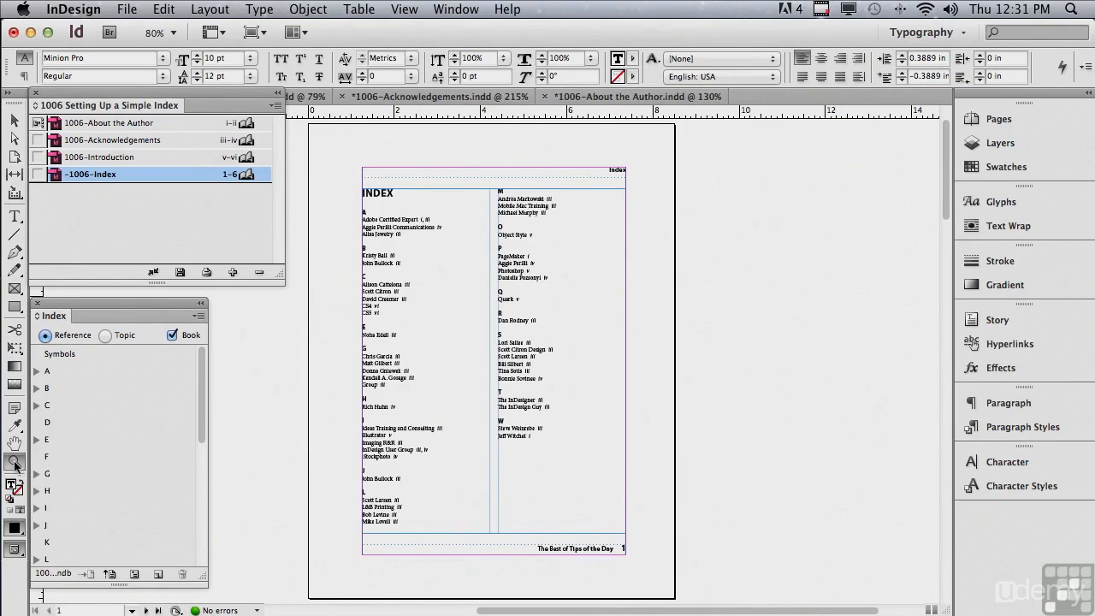
pyautogui.moveTo(333, 369); pyautogui.dragTo(635, 548)
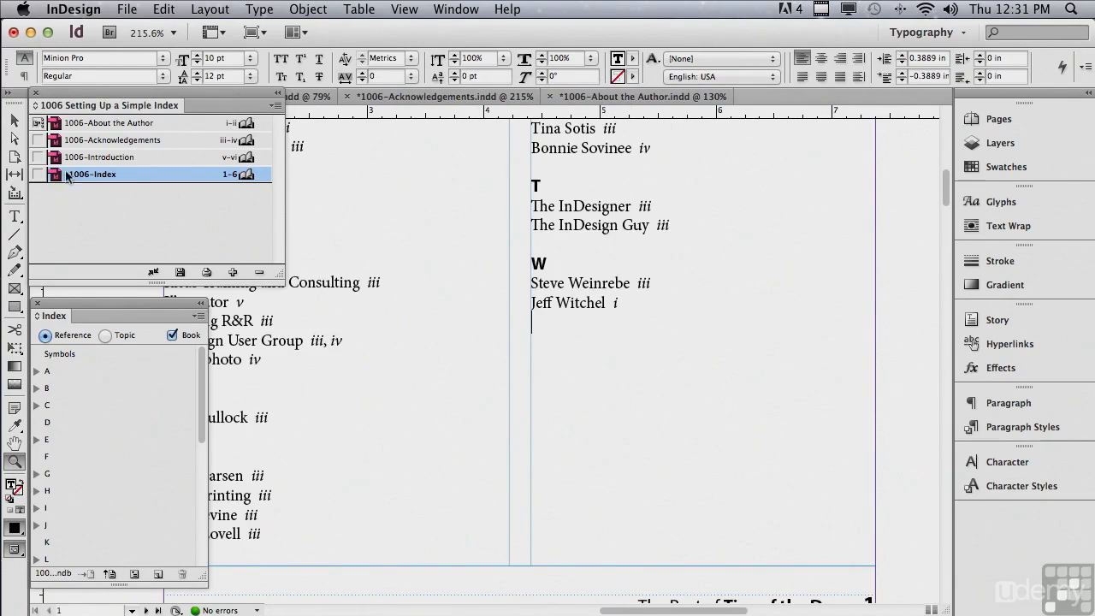
pyautogui.click(18, 122)
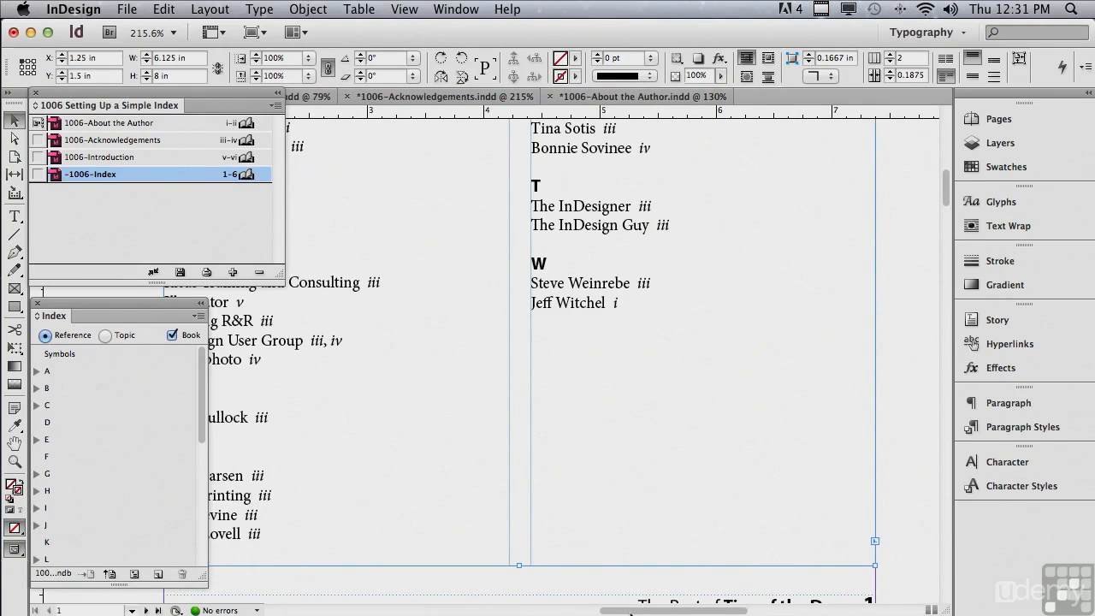
pyautogui.moveTo(622, 612); pyautogui.dragTo(570, 612)
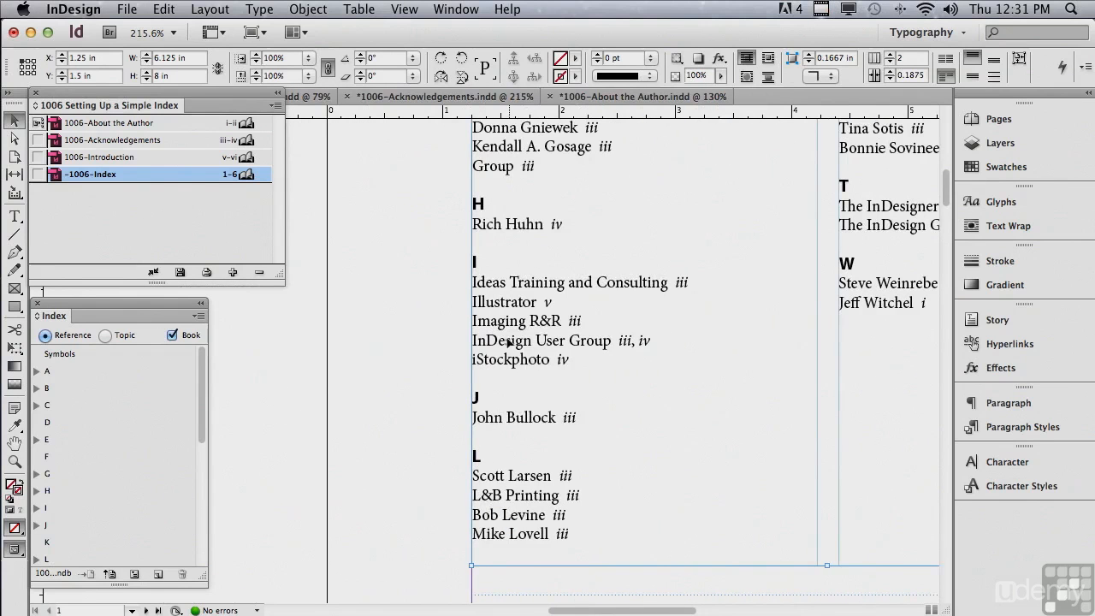